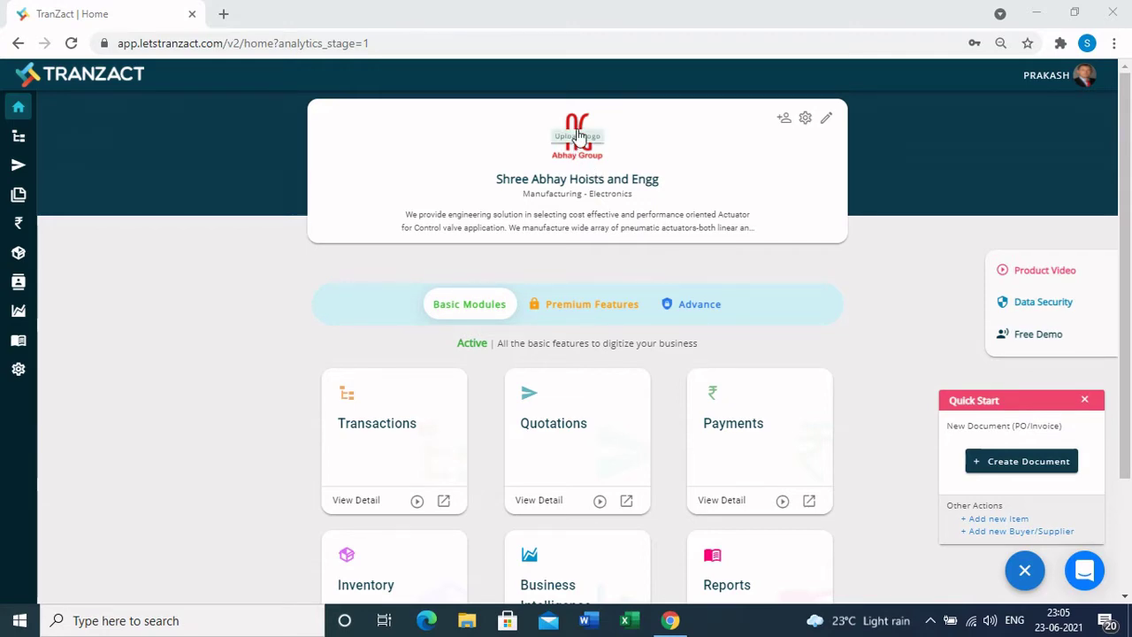
- View the company logo upload form and the company profile form, closing both without saving changes
click(576, 153)
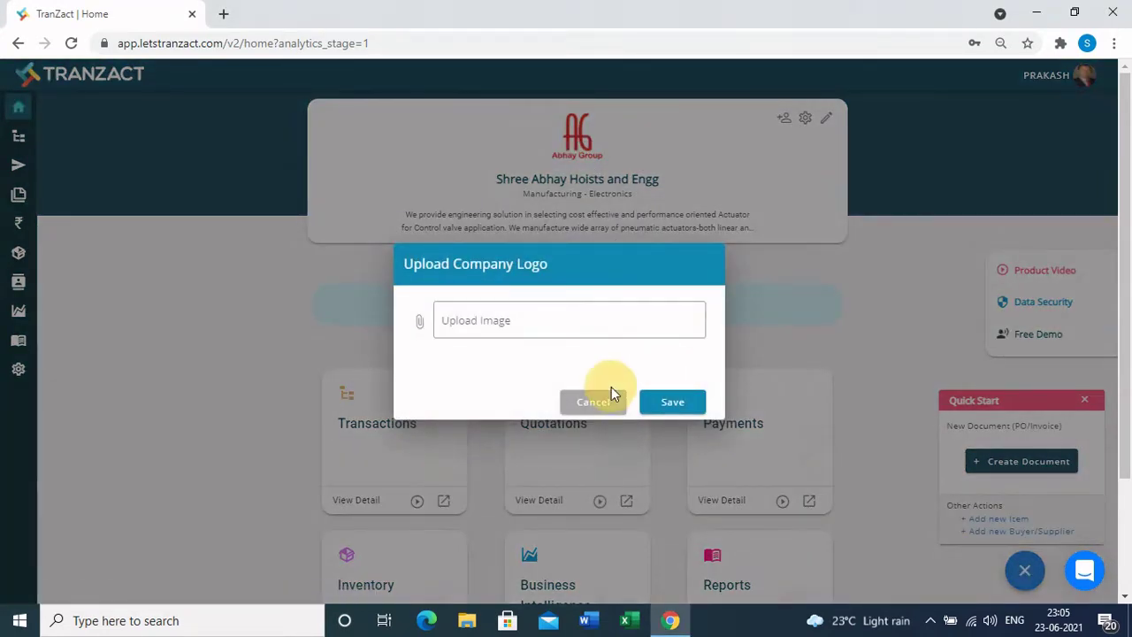
click(608, 400)
click(826, 117)
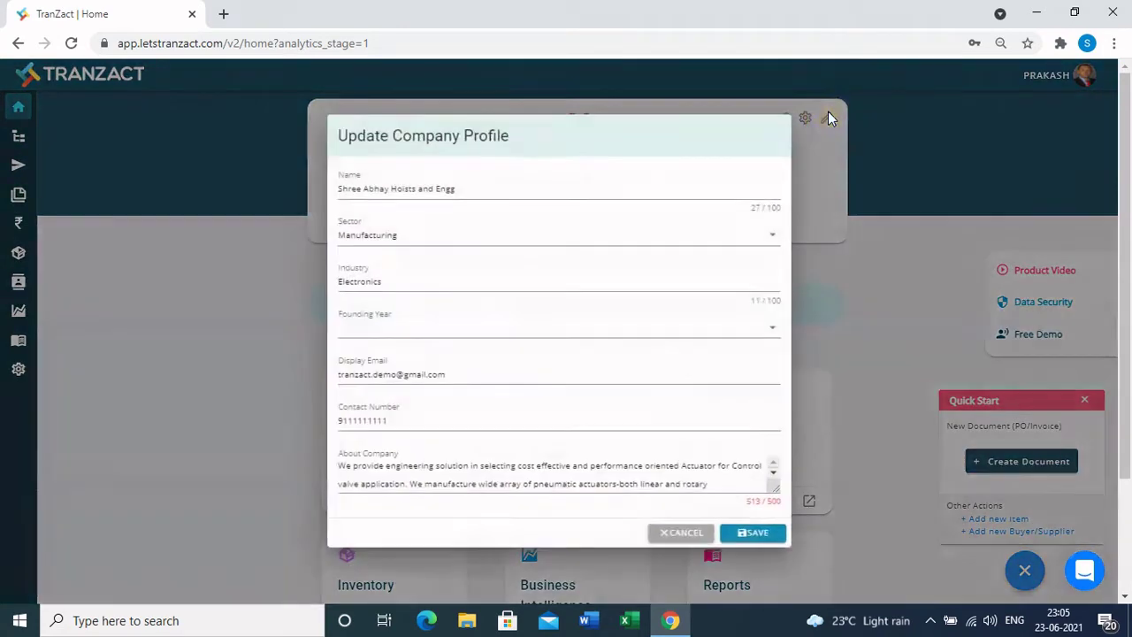
click(683, 532)
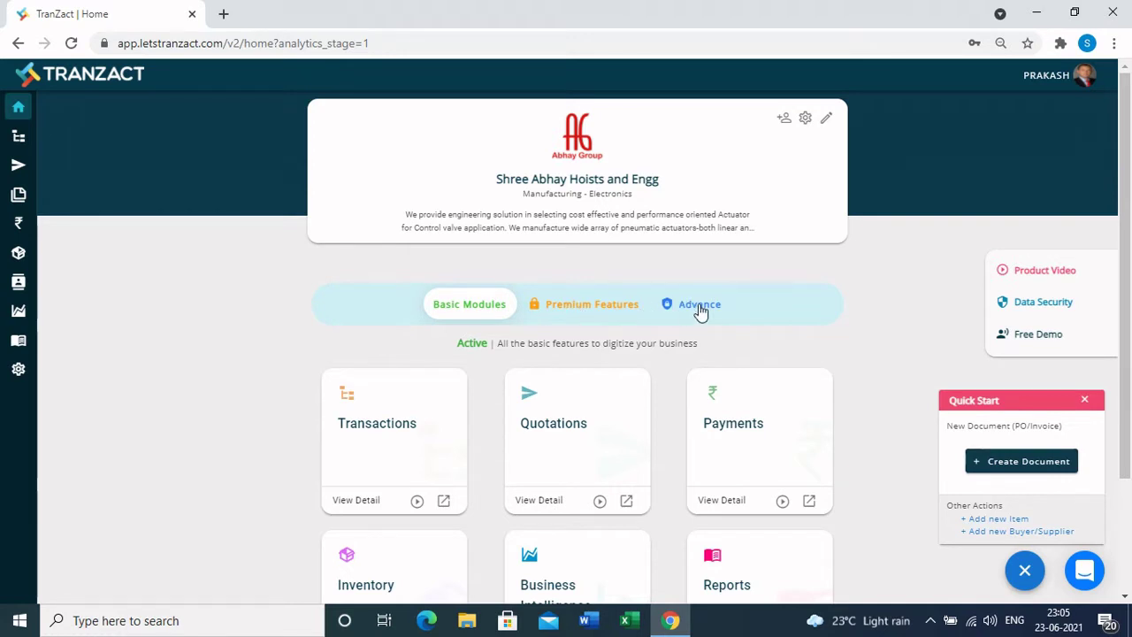
- Review the home page's Basic Modules, Premium Features and Advance module groups
scroll(698, 349, down, 1)
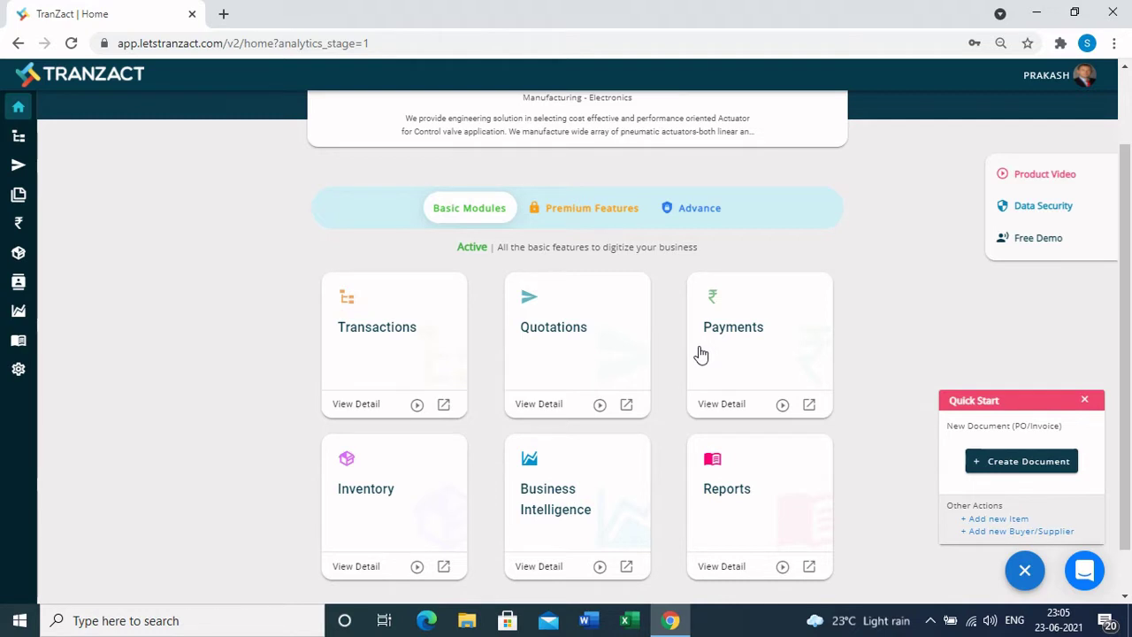
click(583, 216)
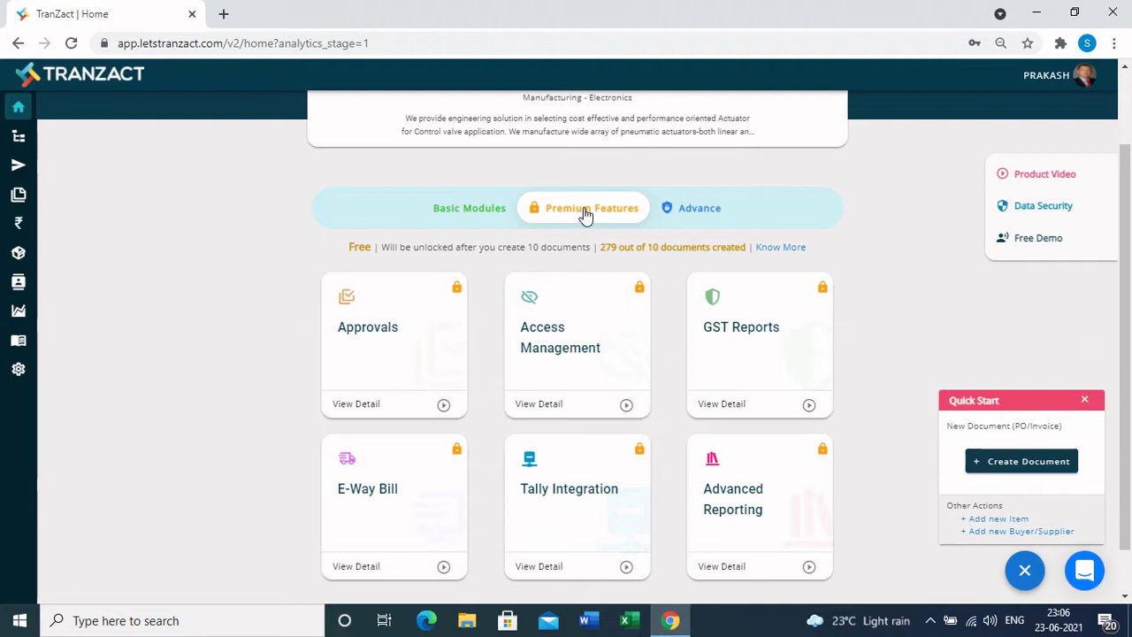
click(689, 203)
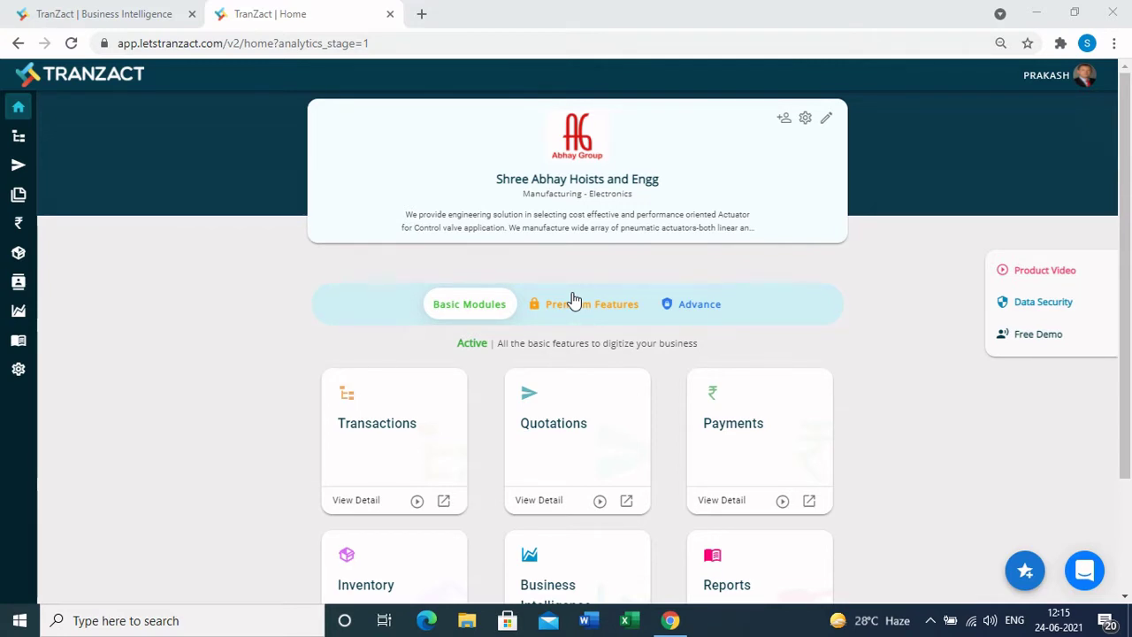
- Examine the Business Intelligence sales order dashboard, including the sales trend and the region, customer, product and category break-ups
mouse_move(4, 272)
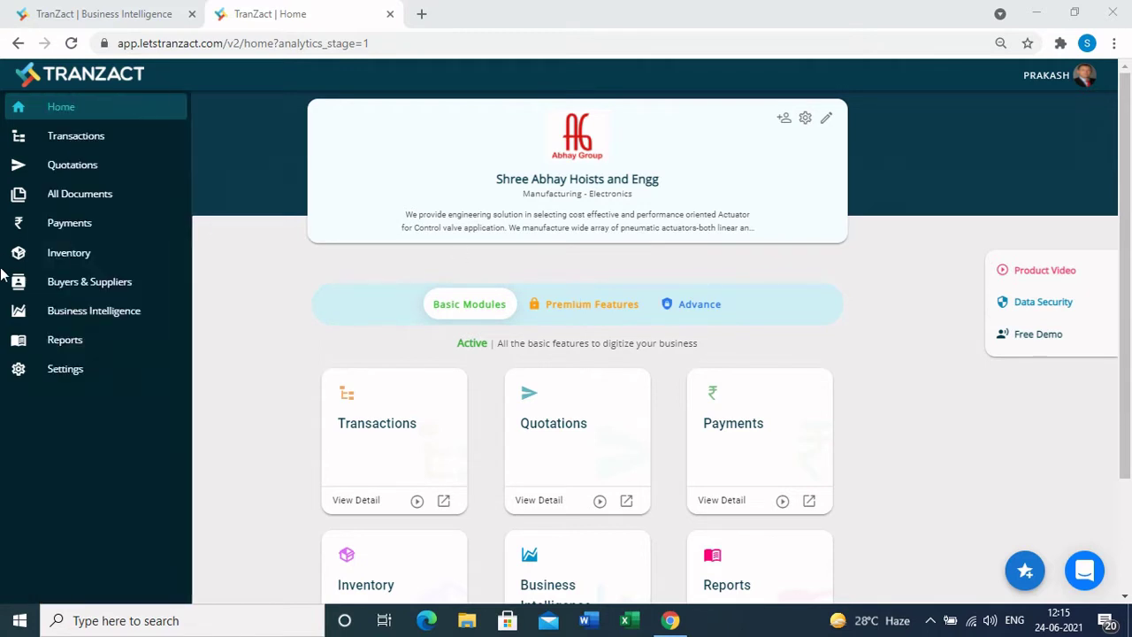
click(93, 310)
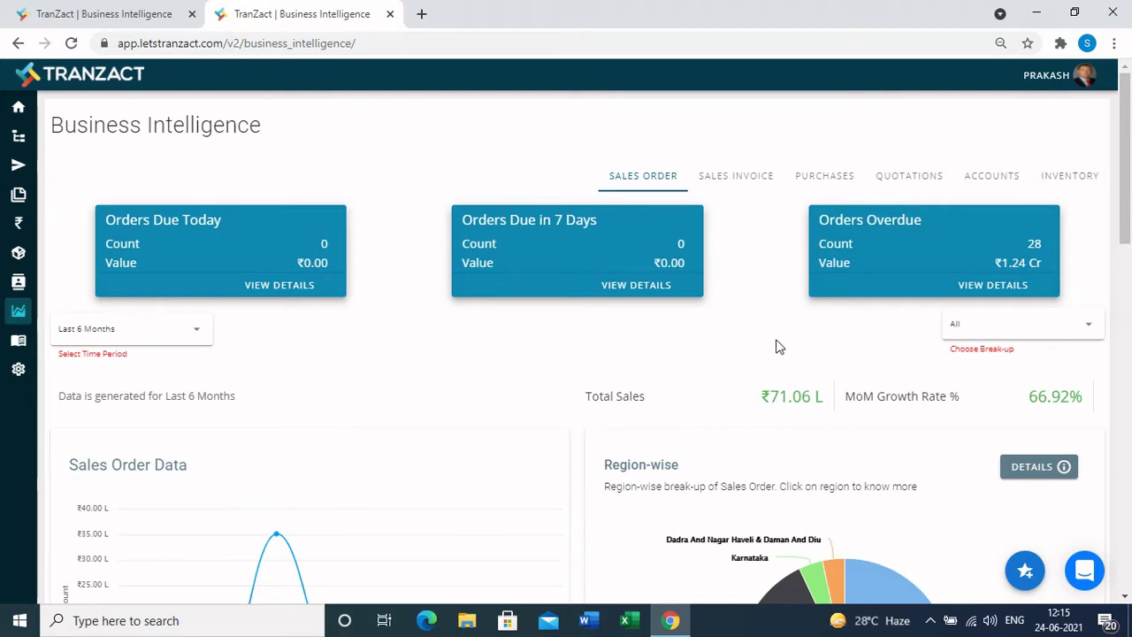
scroll(776, 336, down, 1)
scroll(778, 347, up, 1)
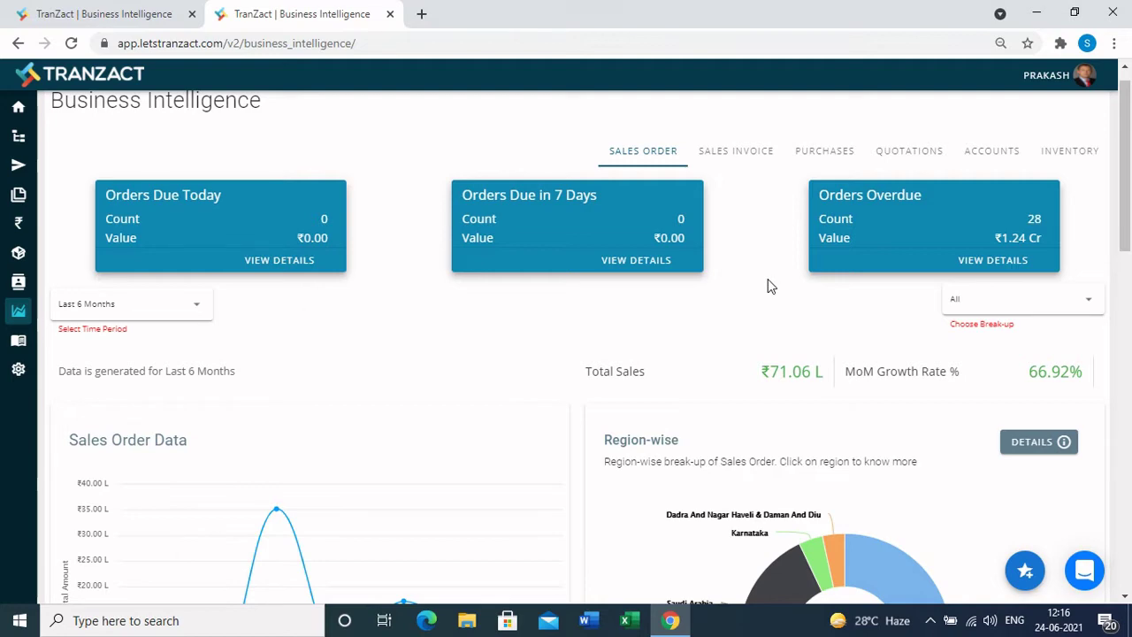
scroll(767, 286, down, 3)
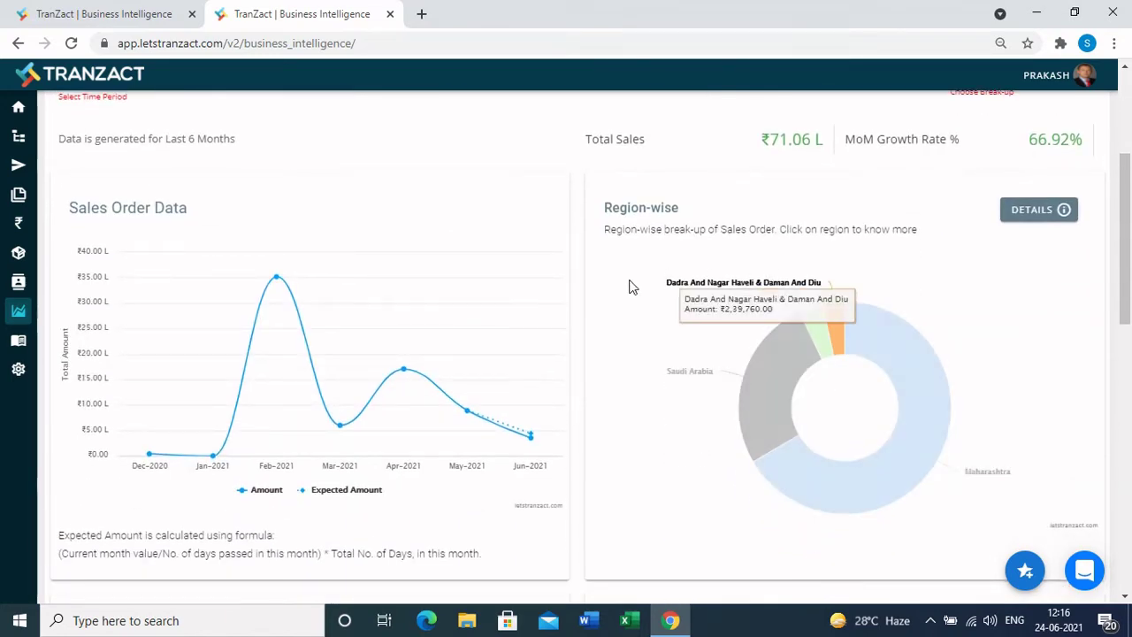
scroll(593, 296, down, 1)
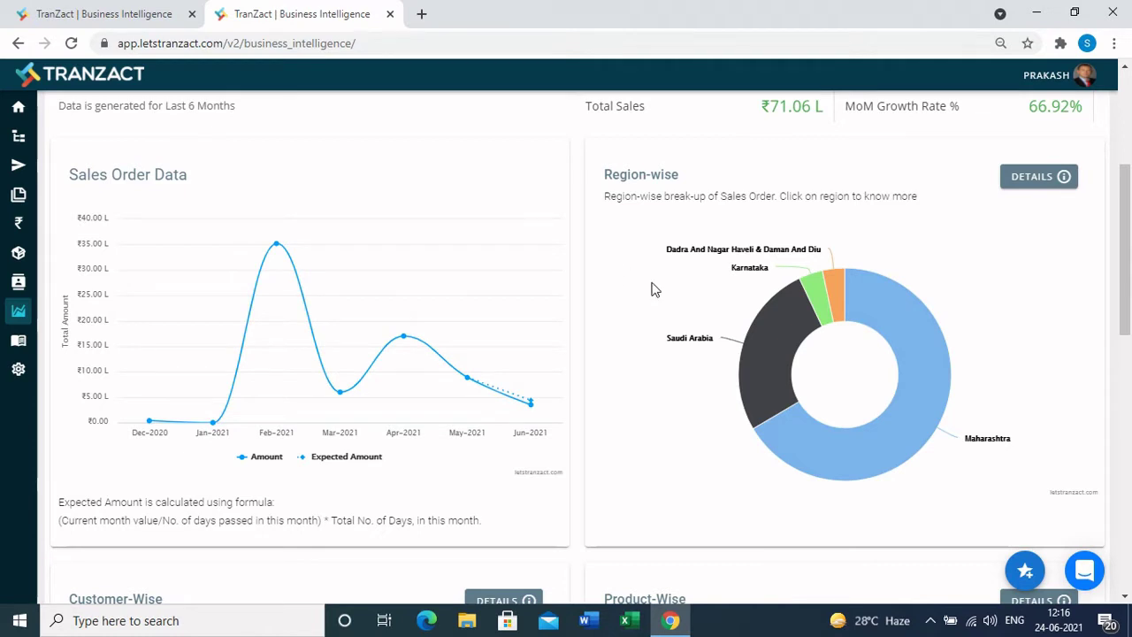
scroll(637, 293, down, 1)
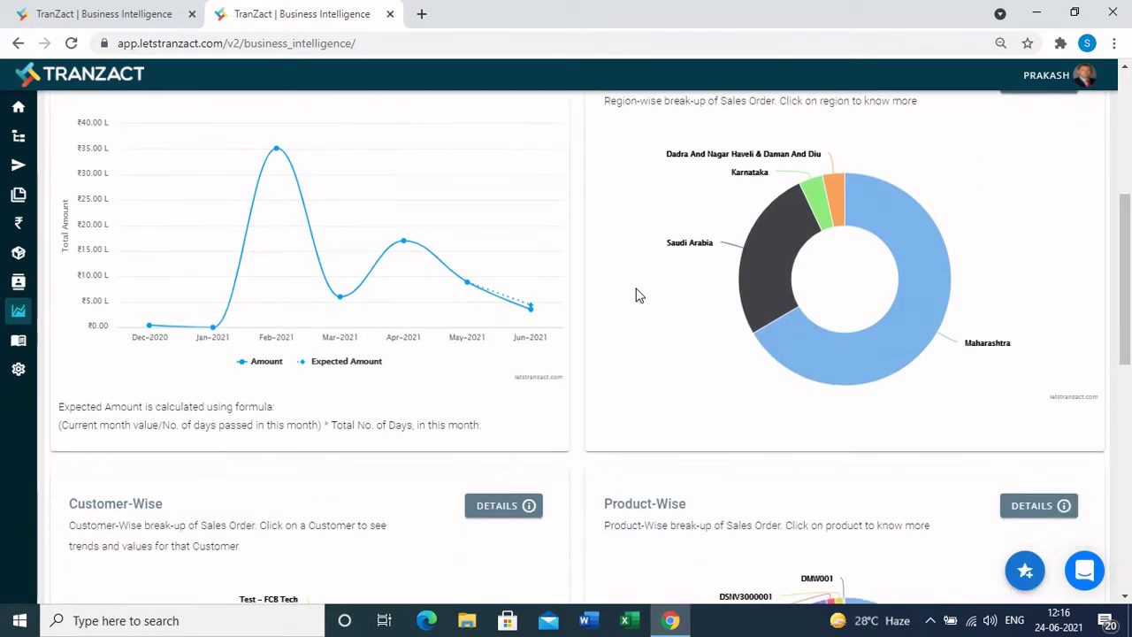
scroll(499, 408, down, 1)
scroll(611, 470, down, 4)
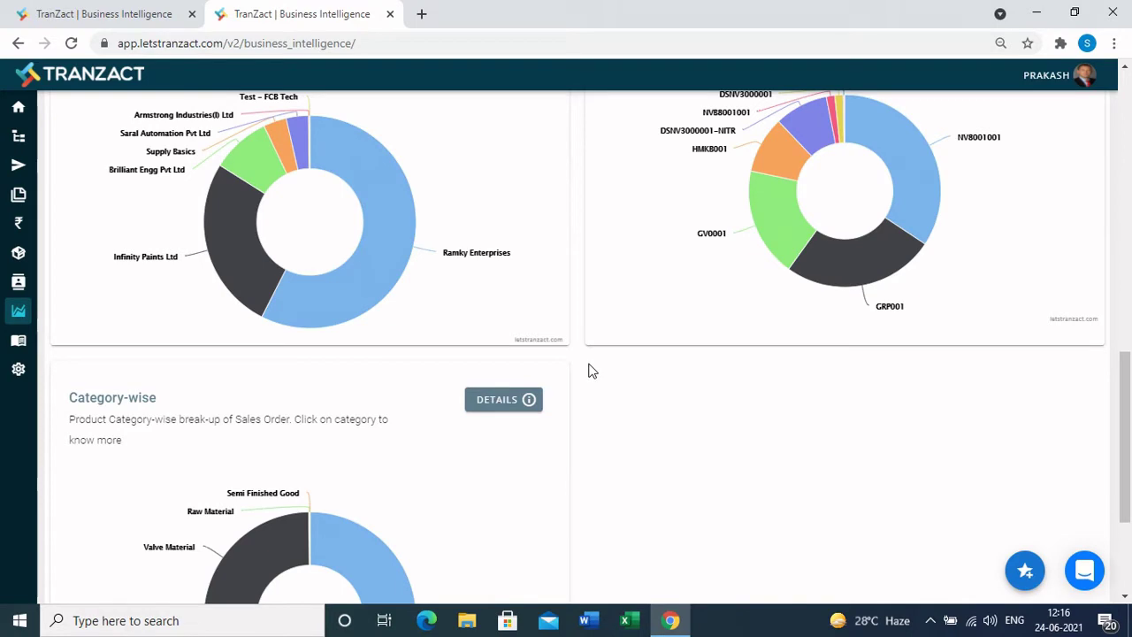
scroll(592, 372, up, 6)
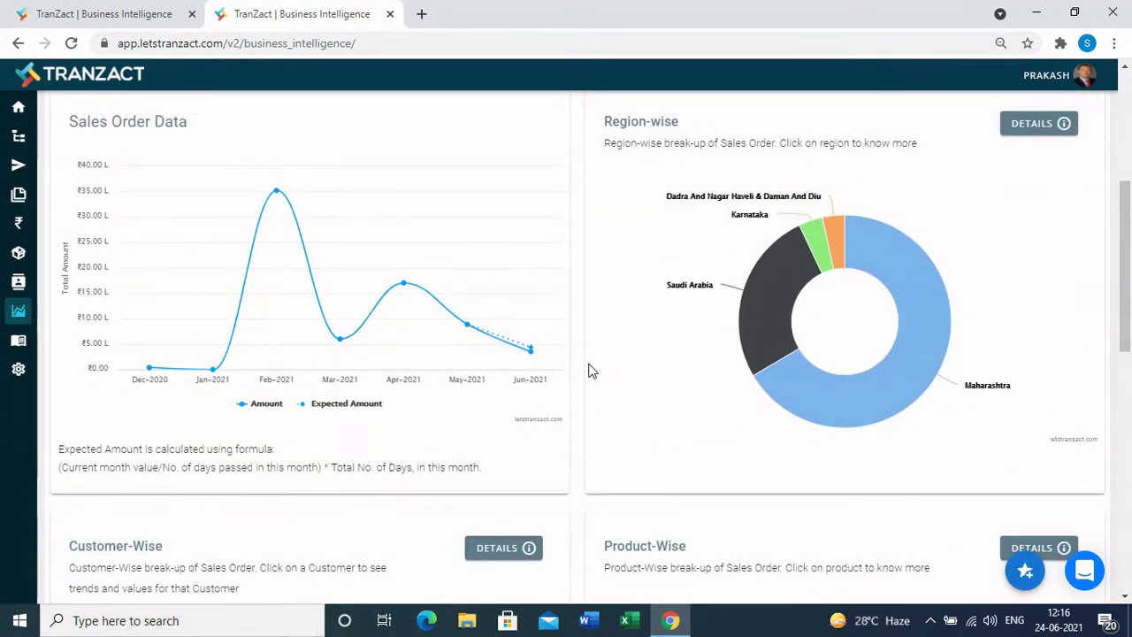
scroll(592, 371, up, 3)
scroll(545, 307, up, 1)
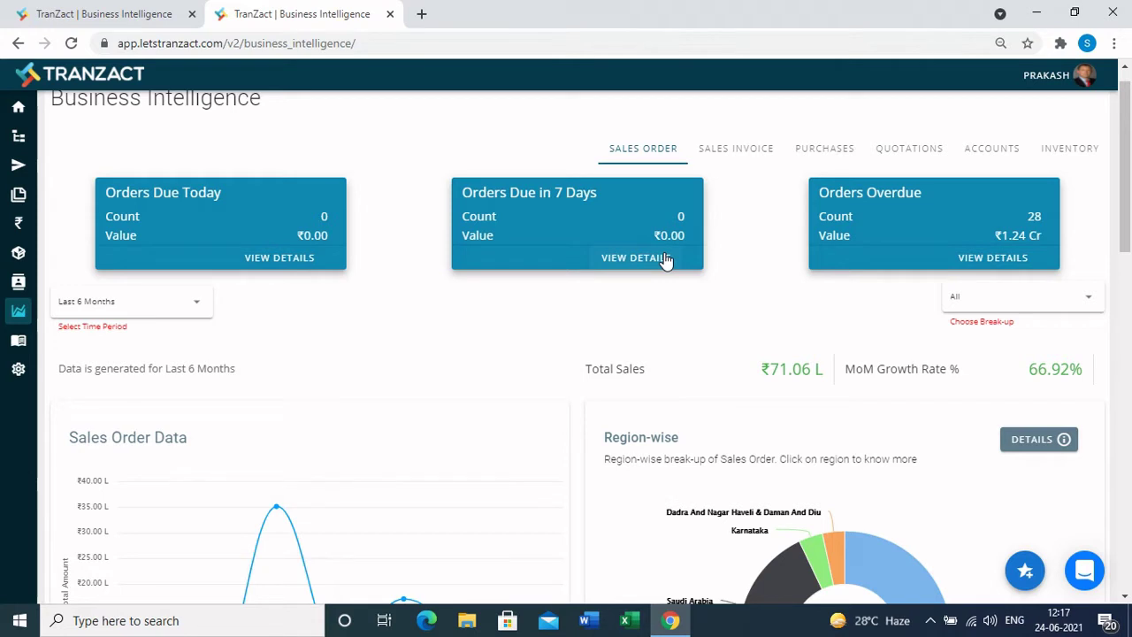
- Open the details of the overdue sales orders and examine the item-wise rates, quantities, delivery dates and balance values
click(980, 258)
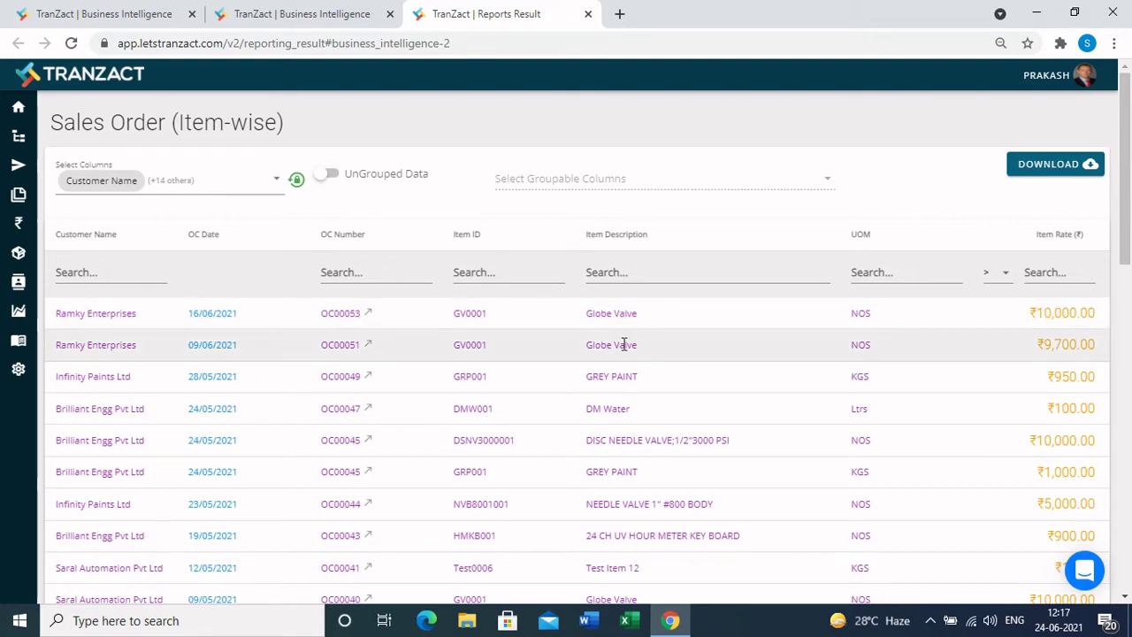
scroll(814, 382, right, 3)
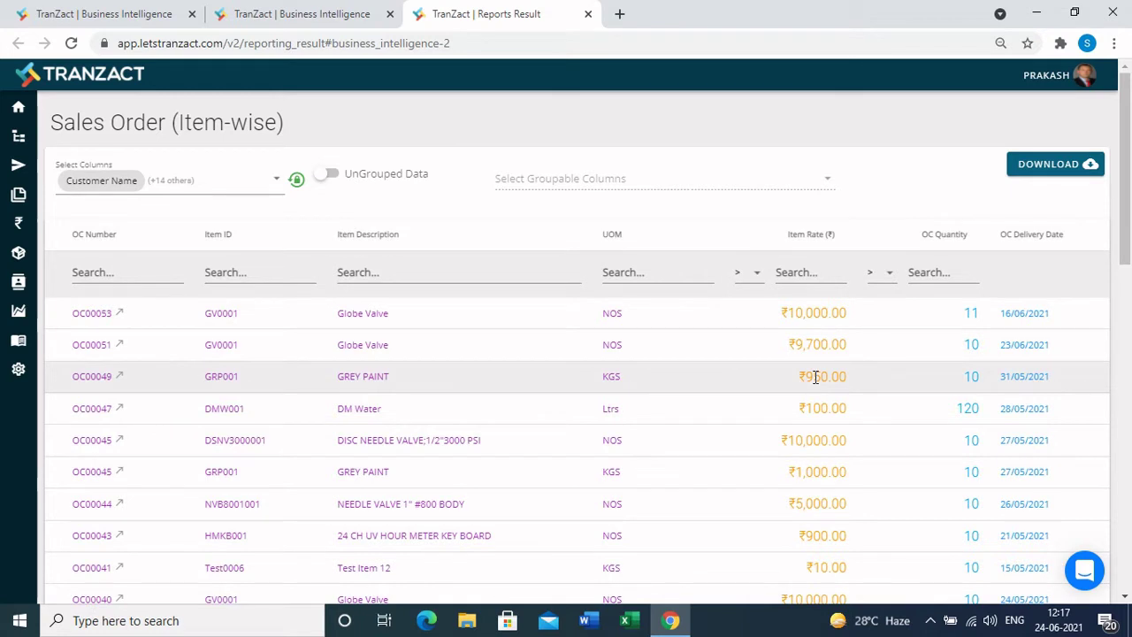
scroll(814, 375, right, 3)
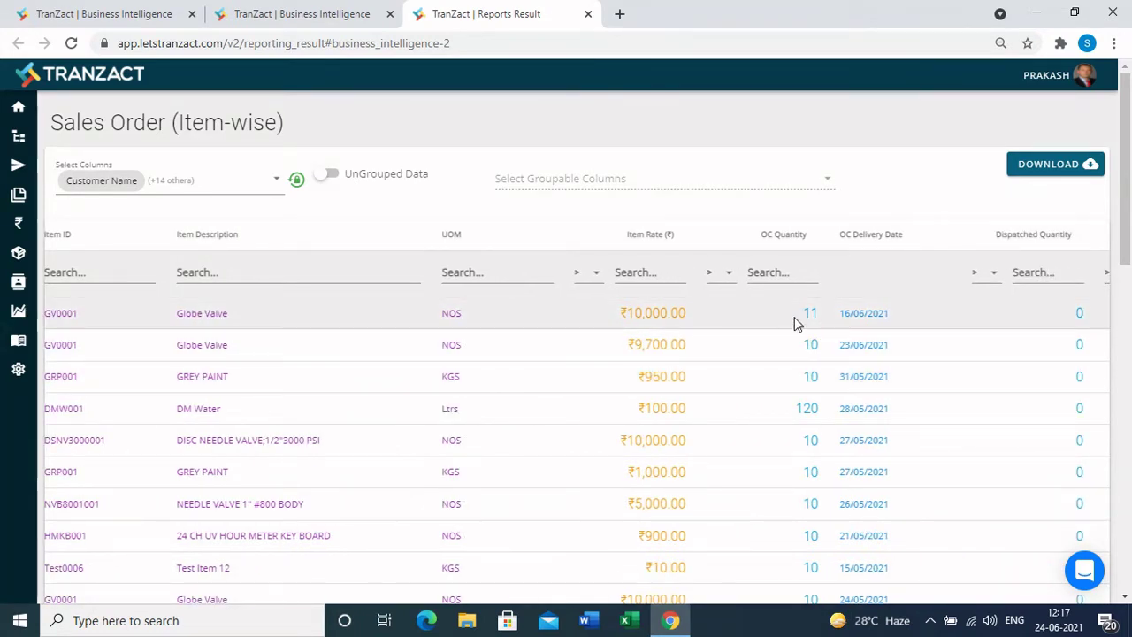
scroll(794, 384, right, 3)
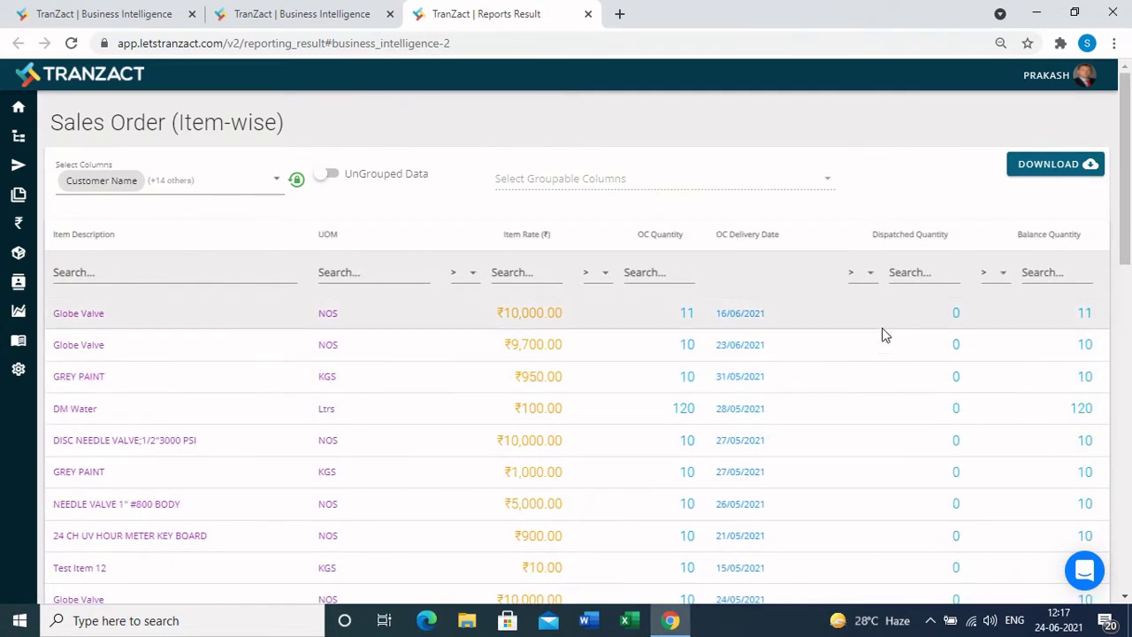
scroll(882, 328, right, 3)
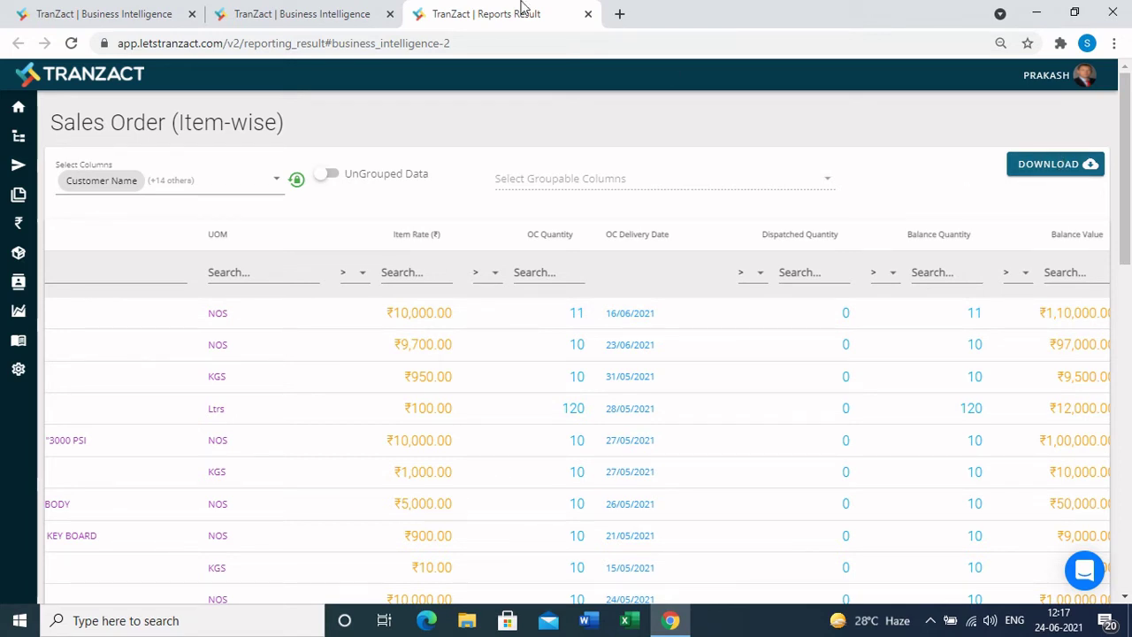
- Generate the Sales Invoice Register (Item-wise) report with its default filters
click(337, 13)
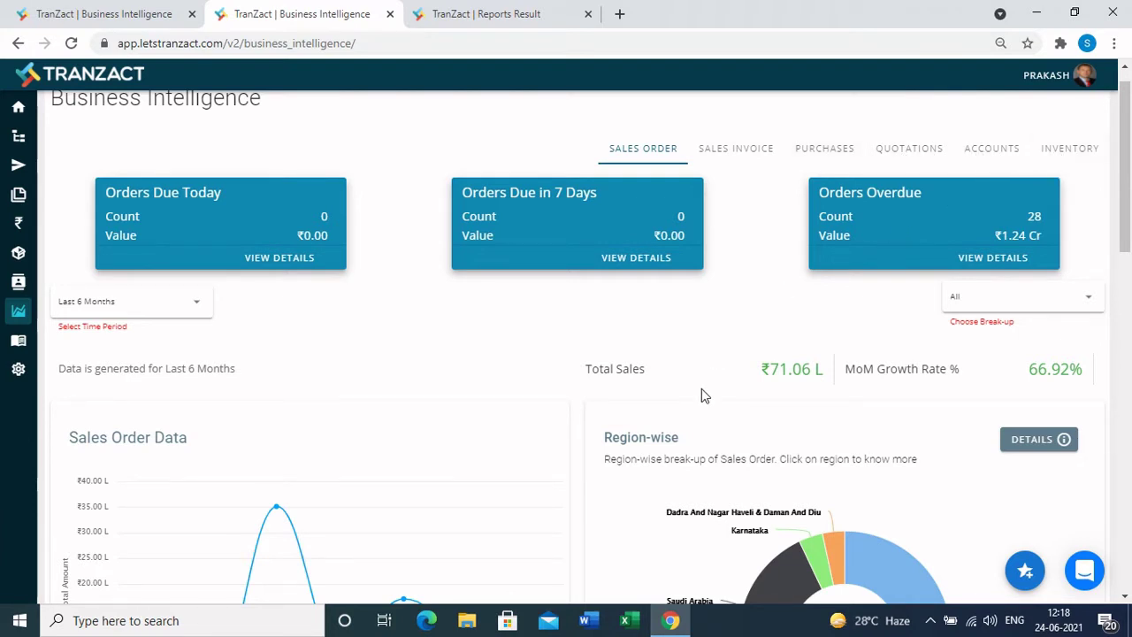
mouse_move(18, 262)
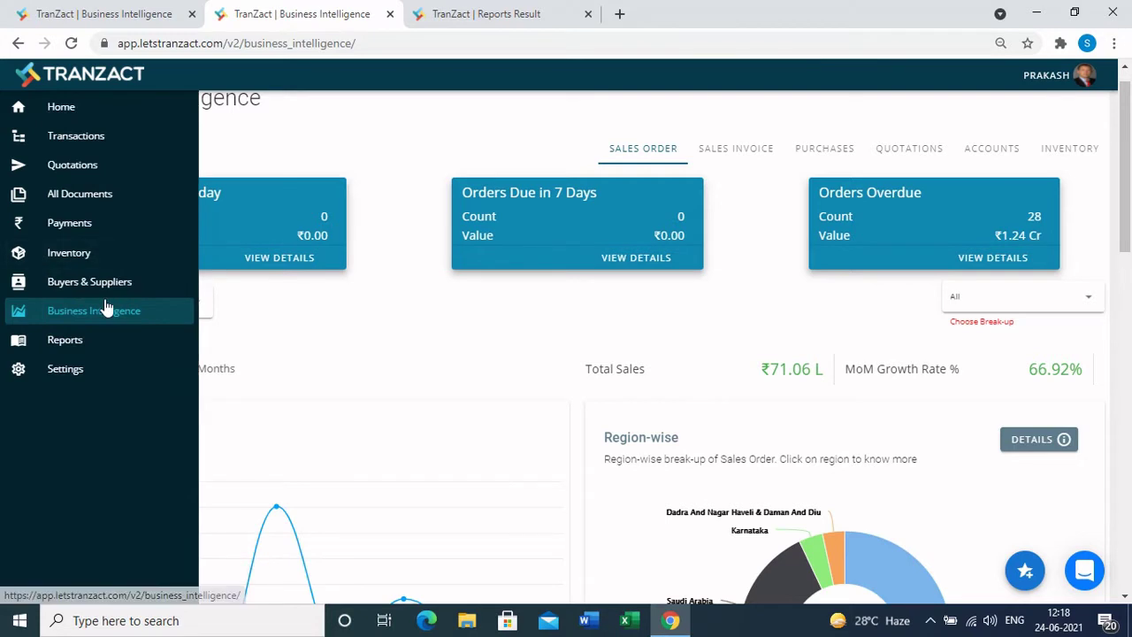
click(69, 342)
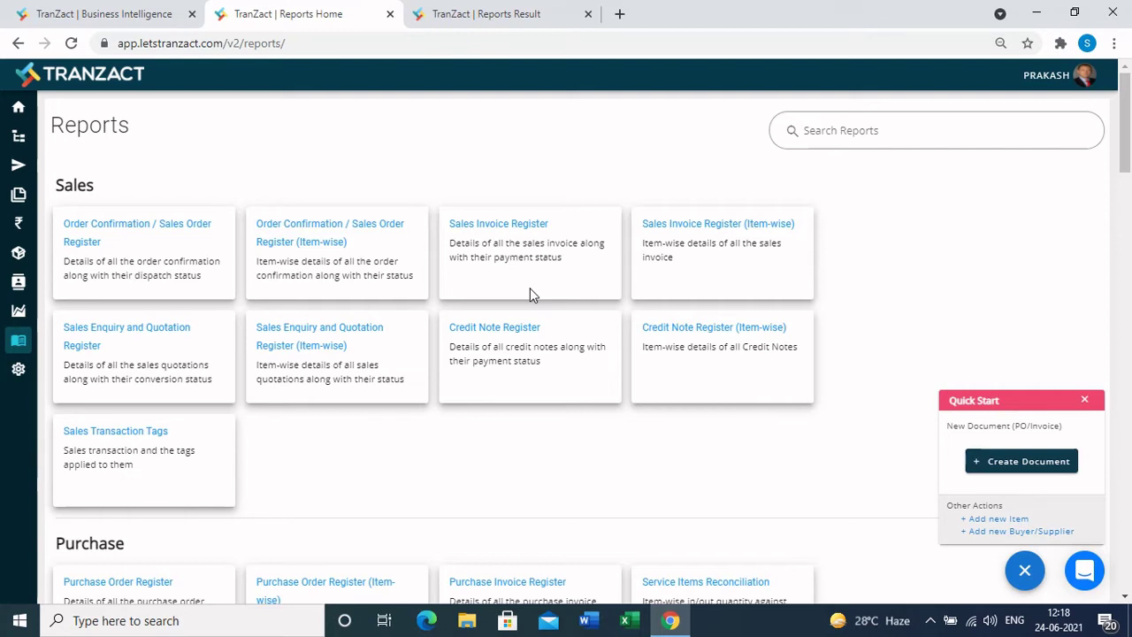
click(706, 251)
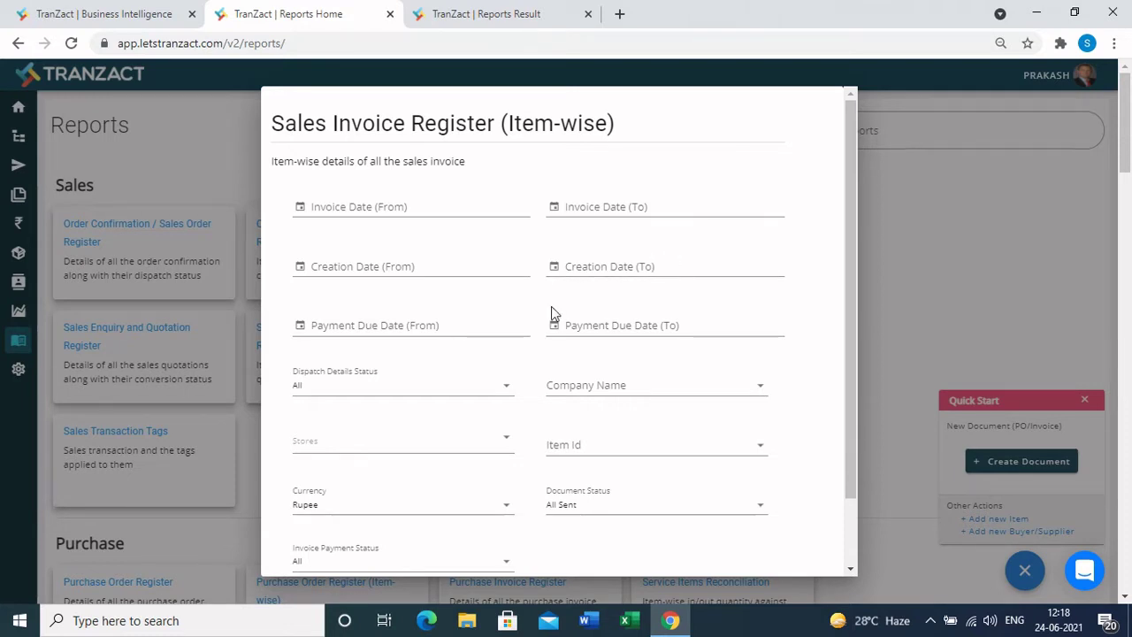
scroll(551, 307, down, 2)
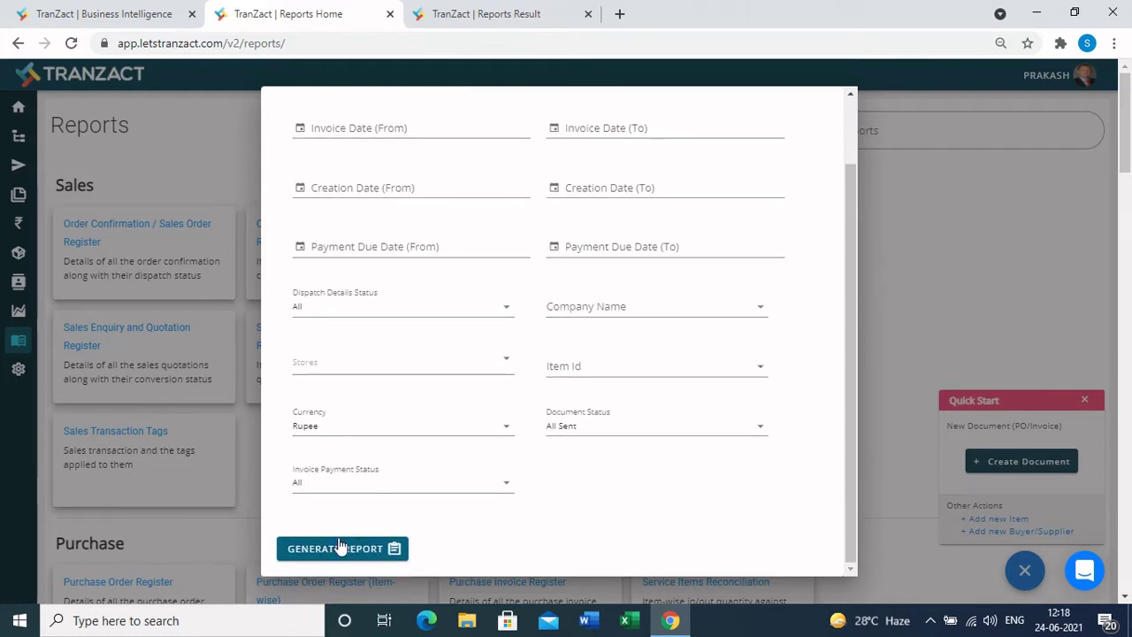
click(337, 549)
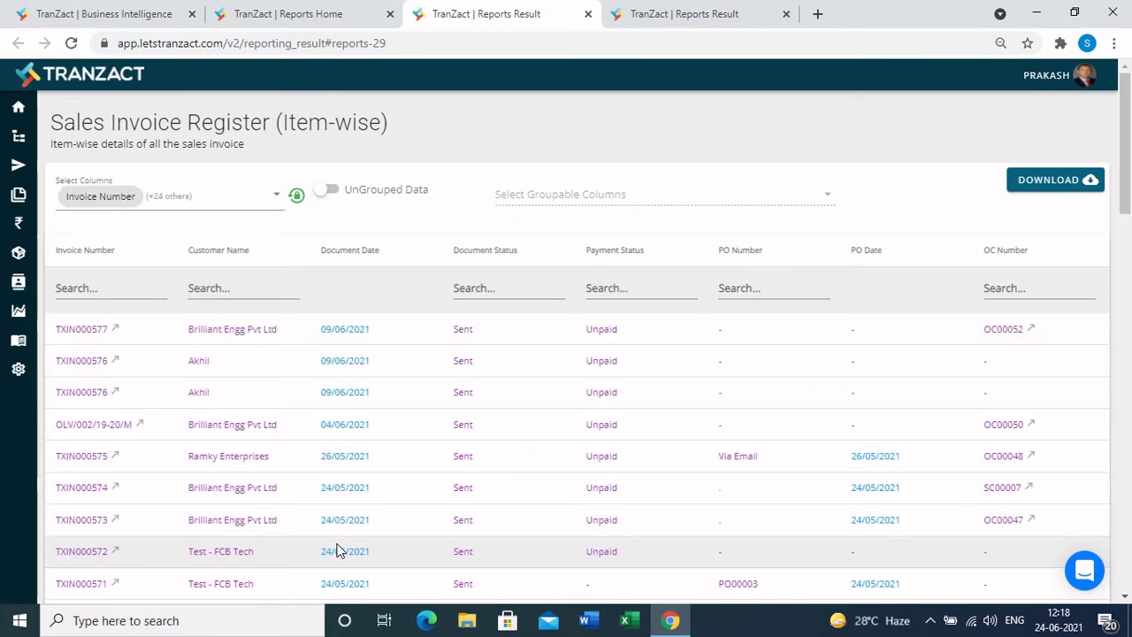
- Inspect the invoice number search and the selectable columns of the item-wise sales invoice report
click(109, 291)
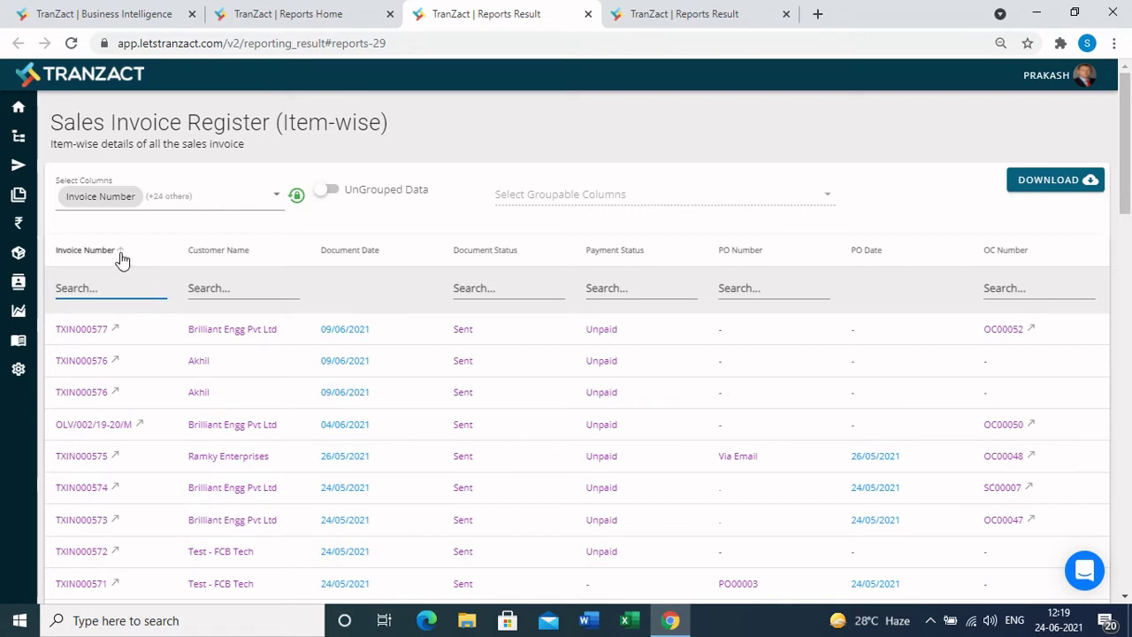
click(222, 191)
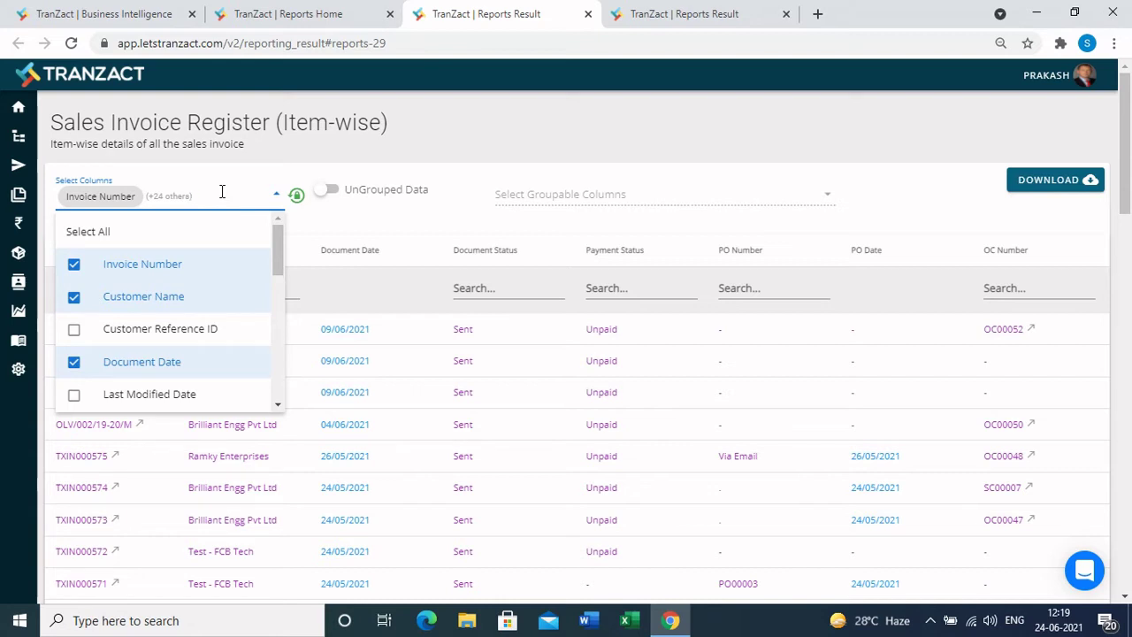
click(940, 203)
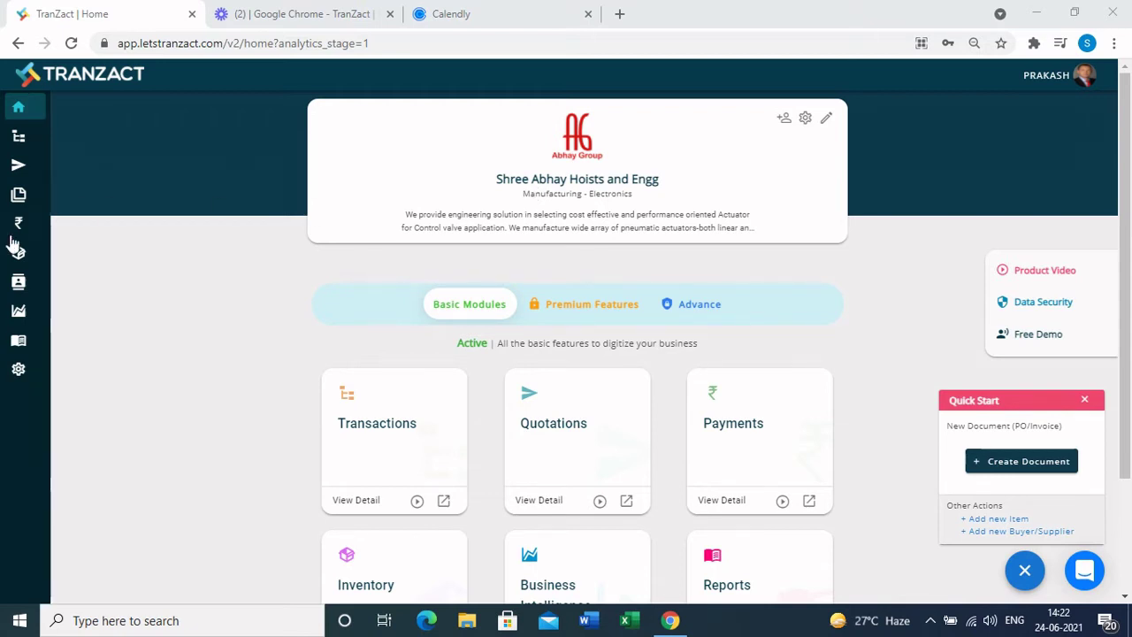
- Check the delivery locations in the settings and show the options for adding a company to Buyers & Suppliers
click(55, 370)
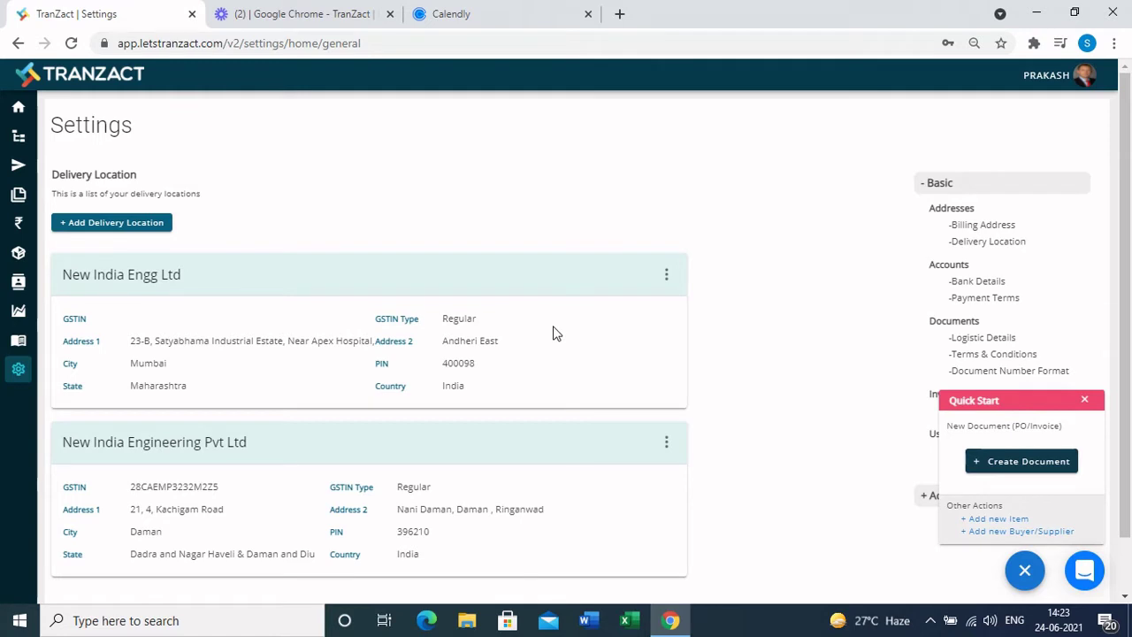
click(93, 282)
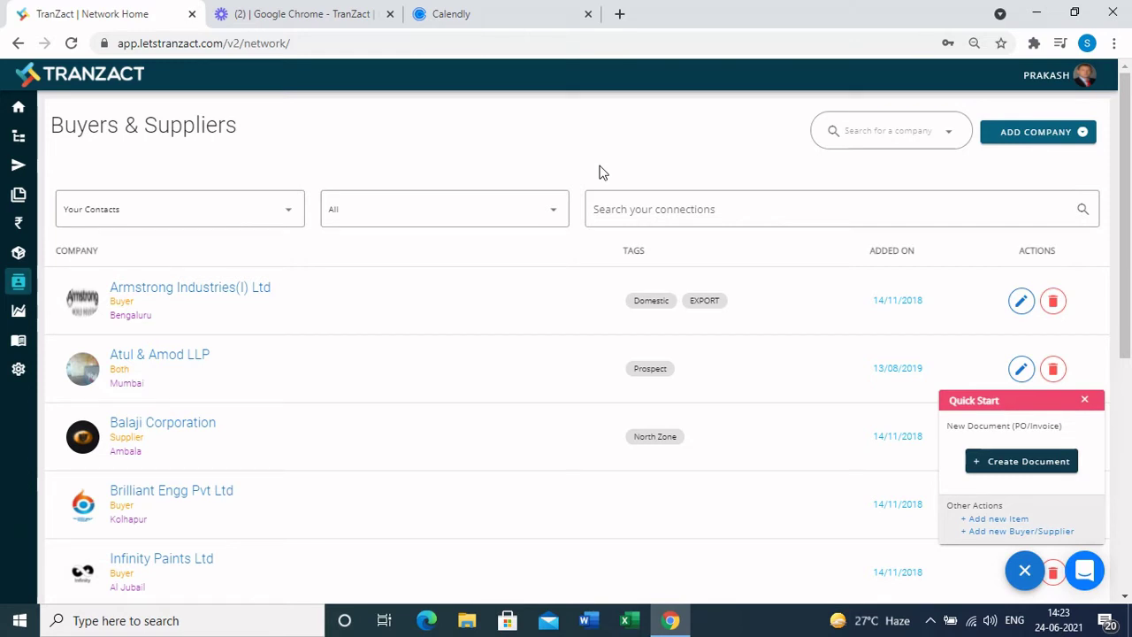
click(1067, 139)
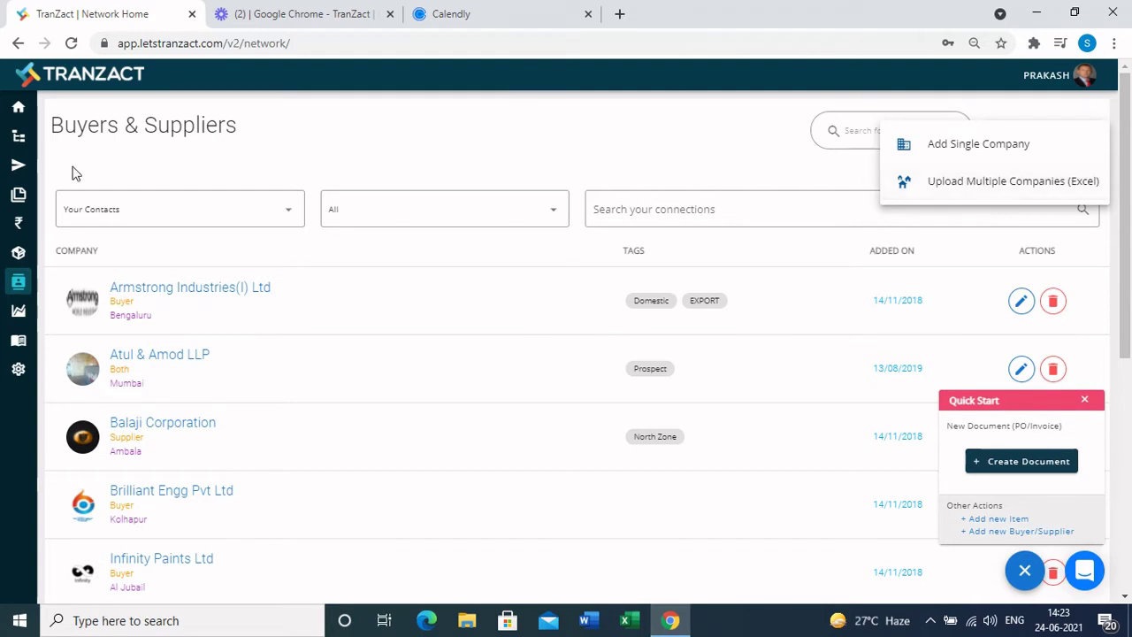
- Open the inventory item master and show the available item and stock actions
mouse_move(55, 227)
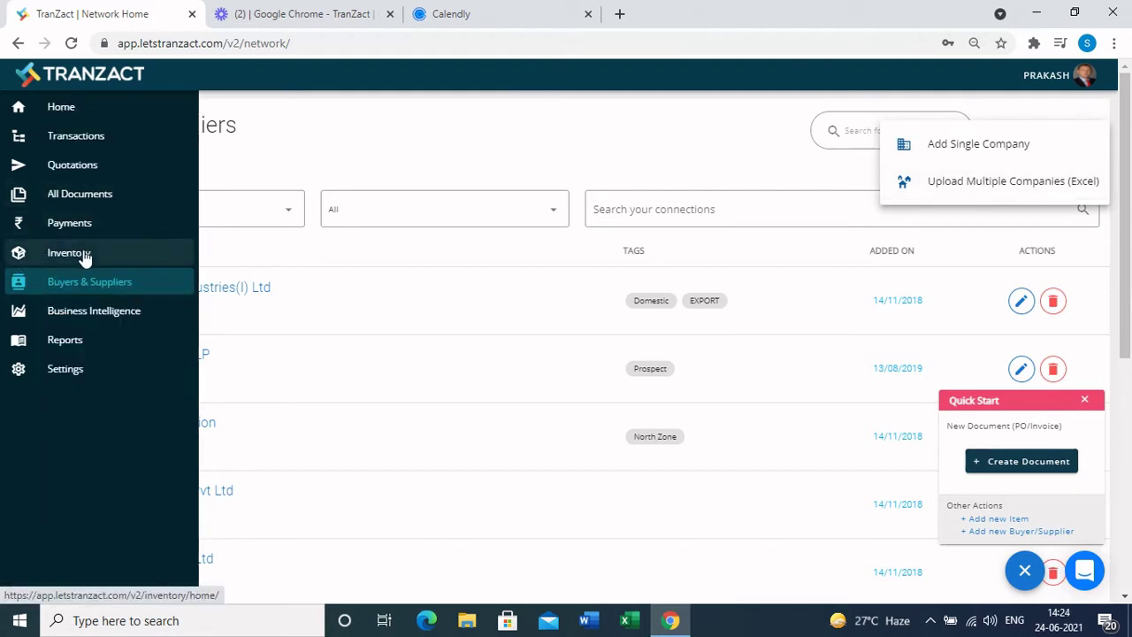
click(83, 253)
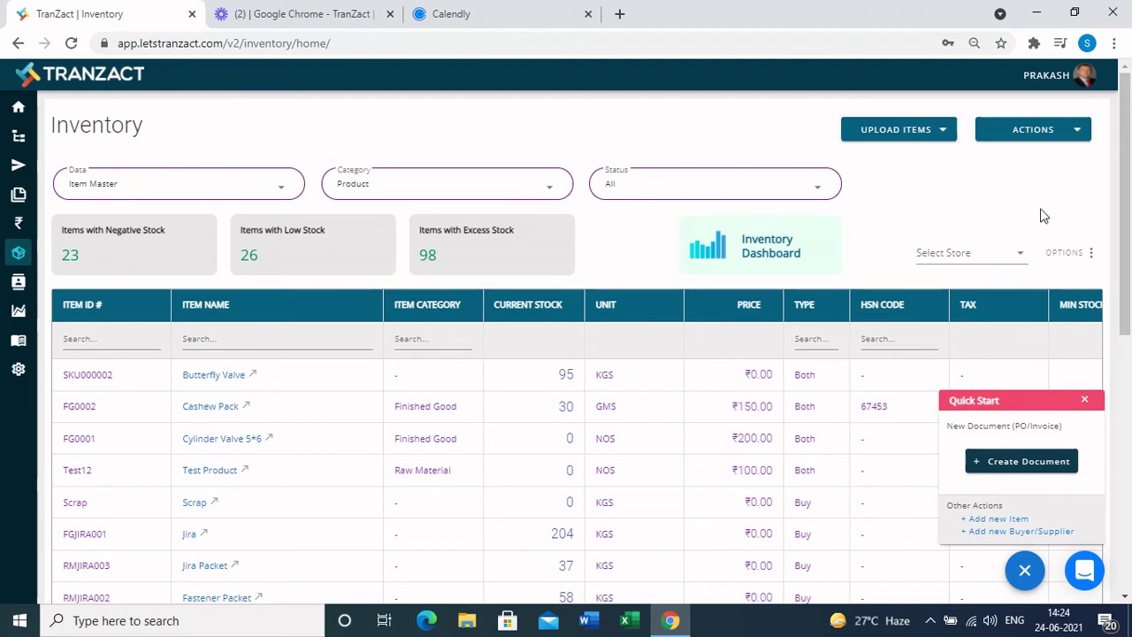
click(1047, 139)
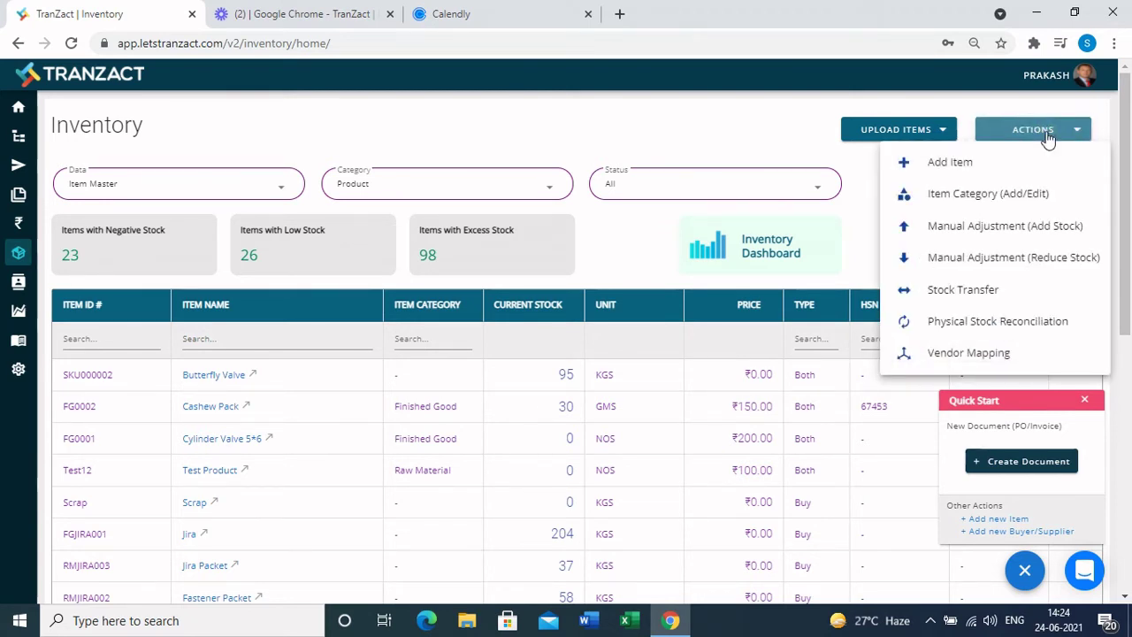
- Look at the Add Item form and the Add Items (Multiple) upload dialog of the inventory, closing both without adding items
click(959, 165)
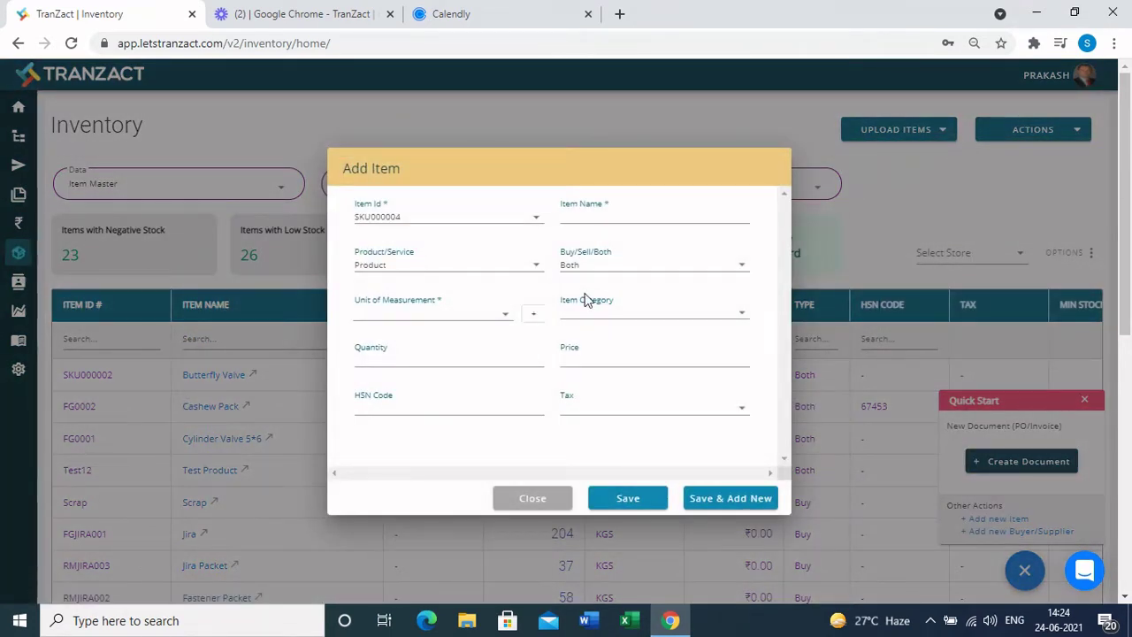
click(532, 501)
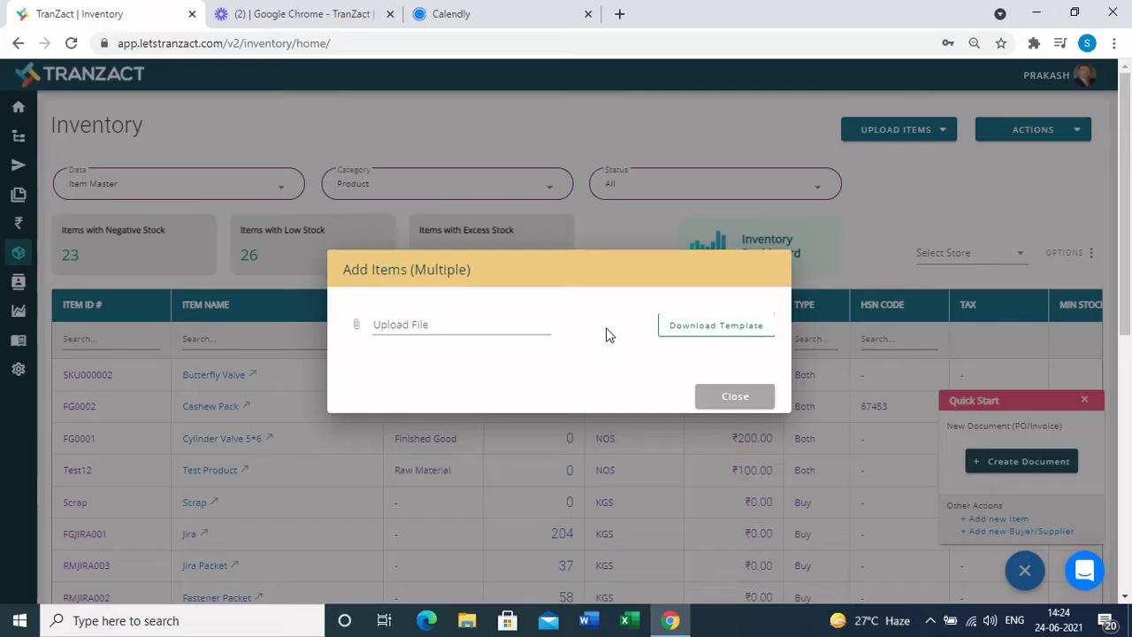
click(733, 397)
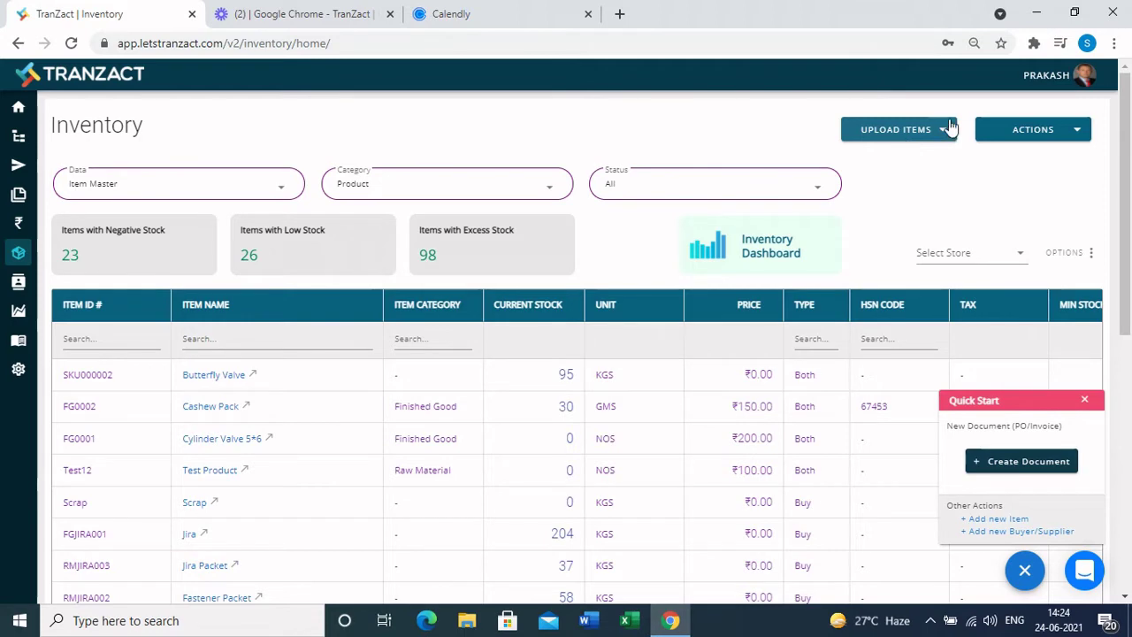
click(914, 130)
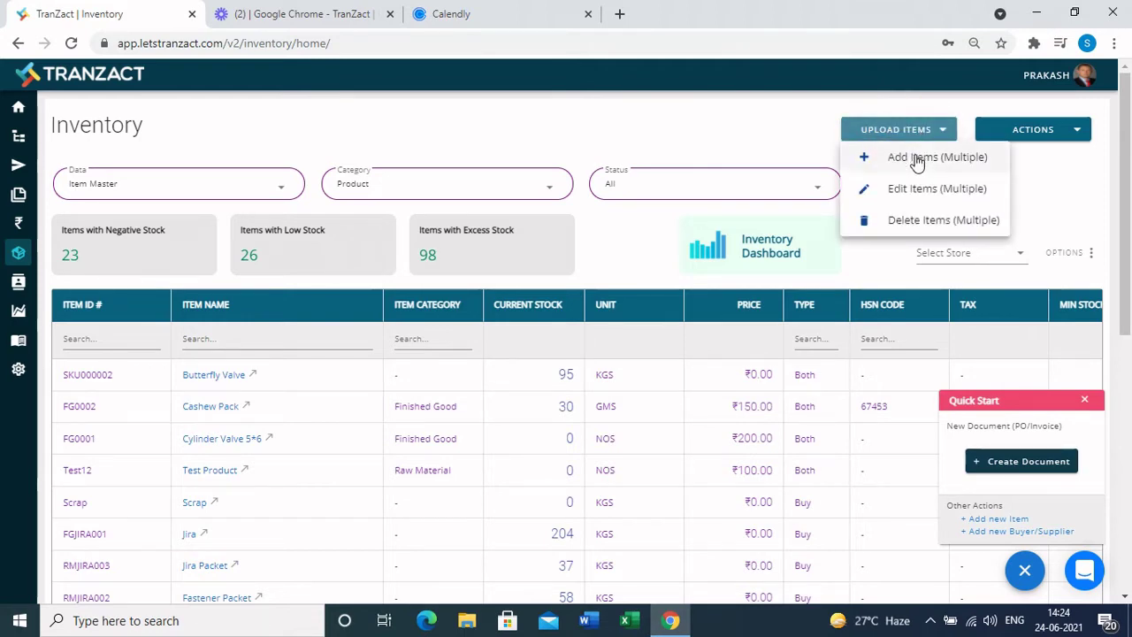
click(917, 159)
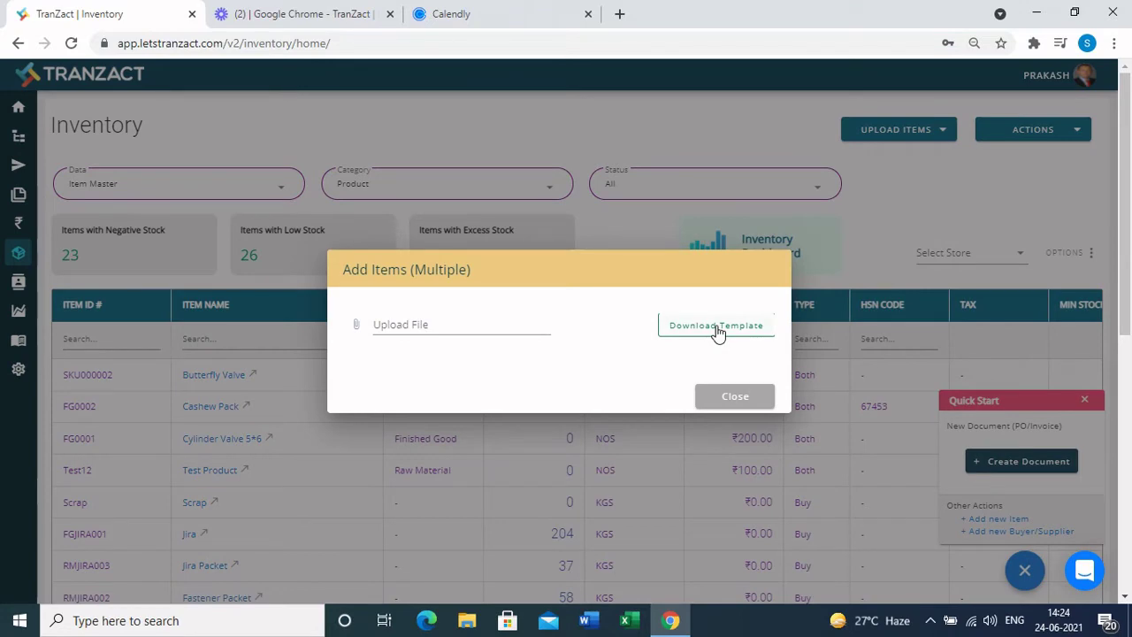
click(750, 397)
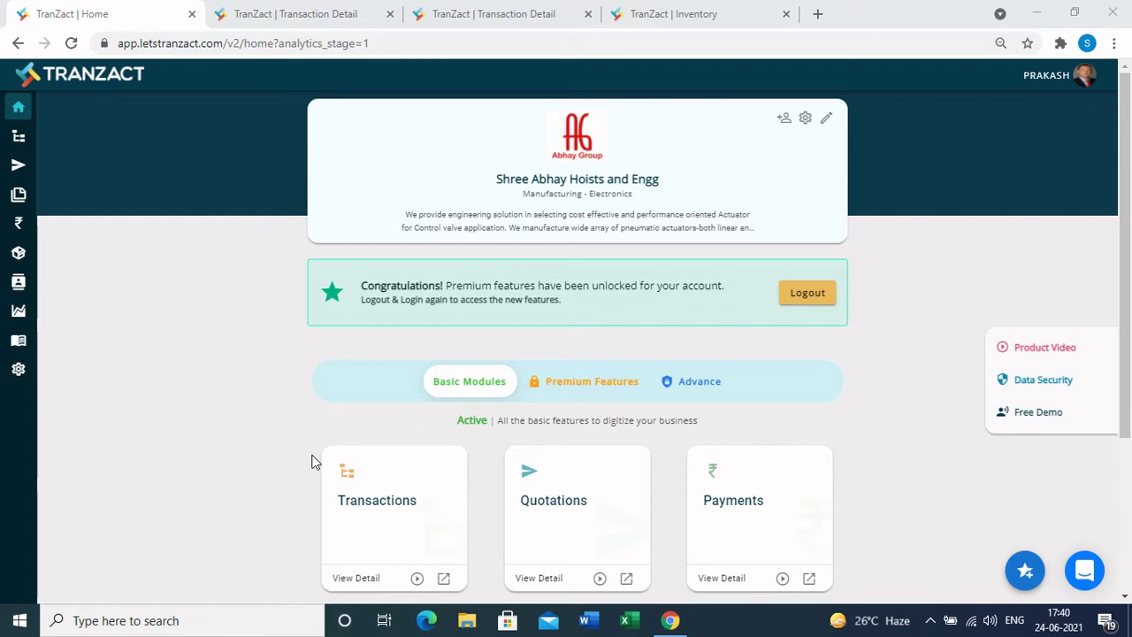
- Start a new invoice from Transactions with Balaji Corporation as the buyer company
mouse_move(116, 169)
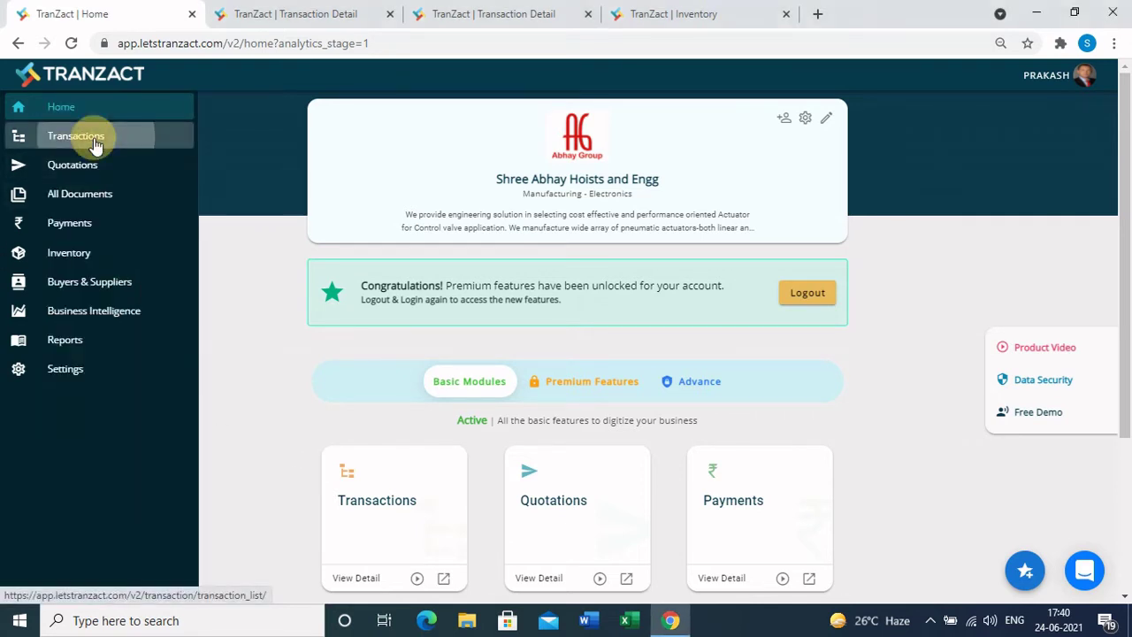
click(94, 141)
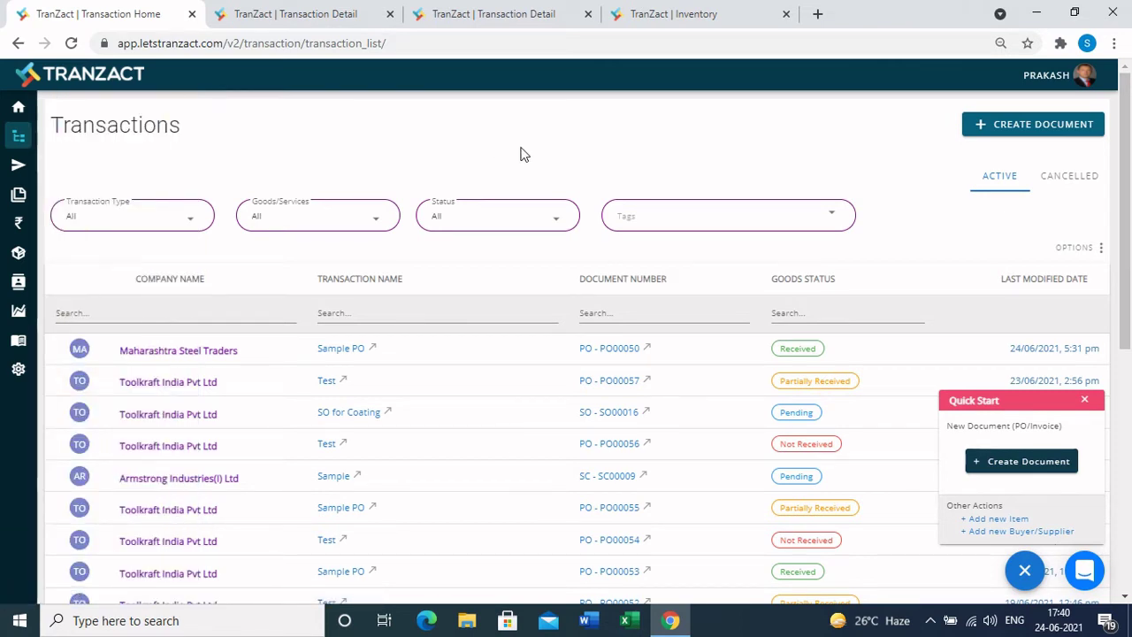
click(1038, 134)
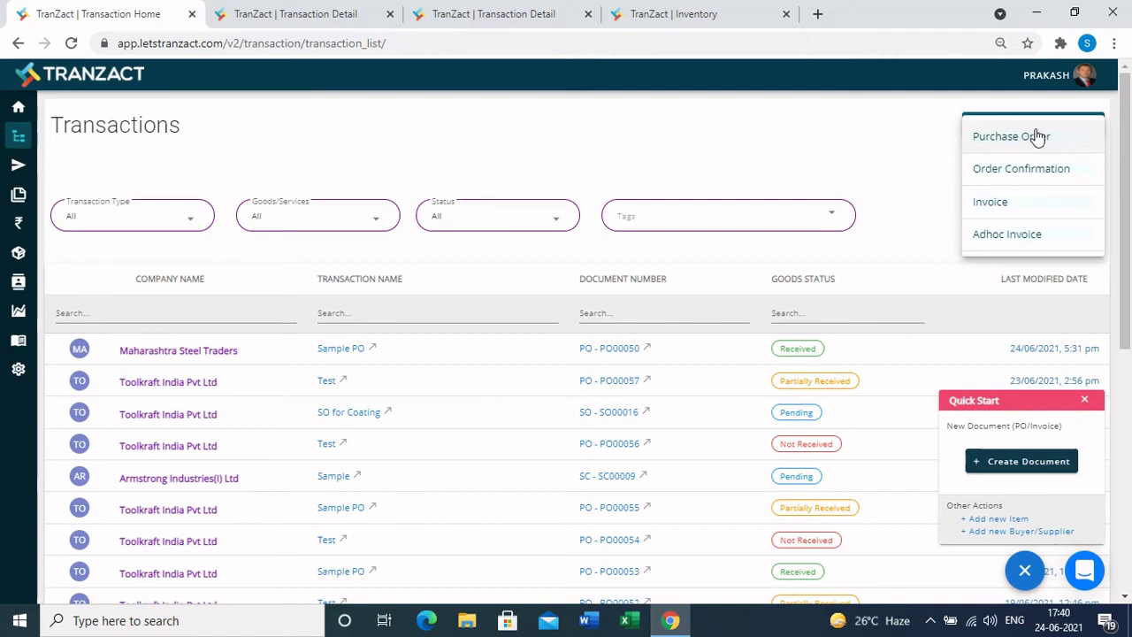
click(995, 202)
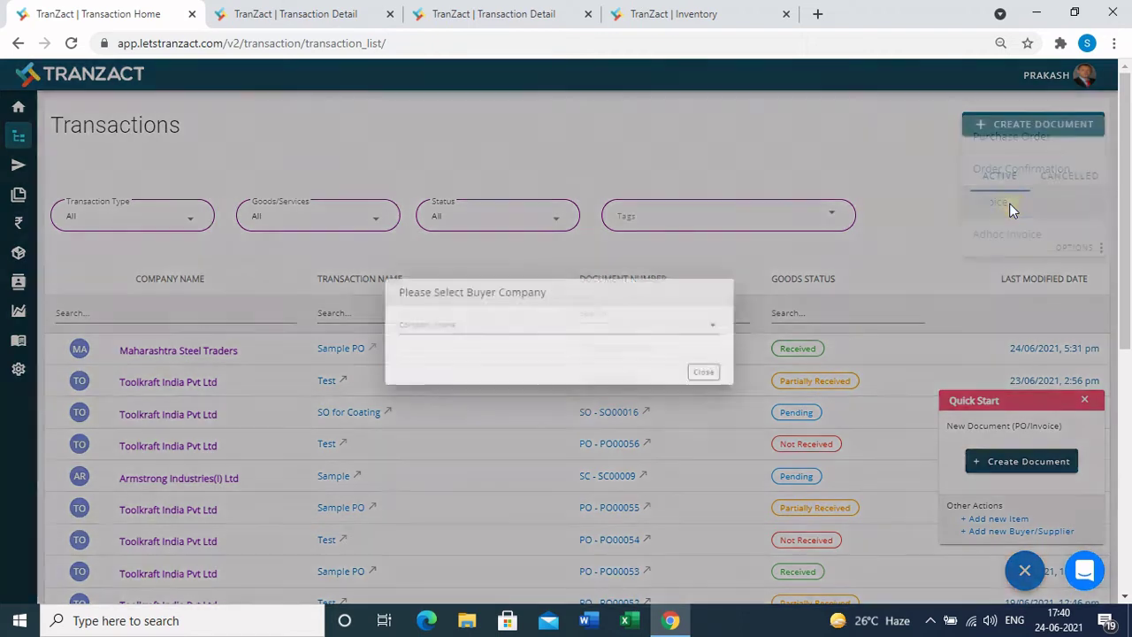
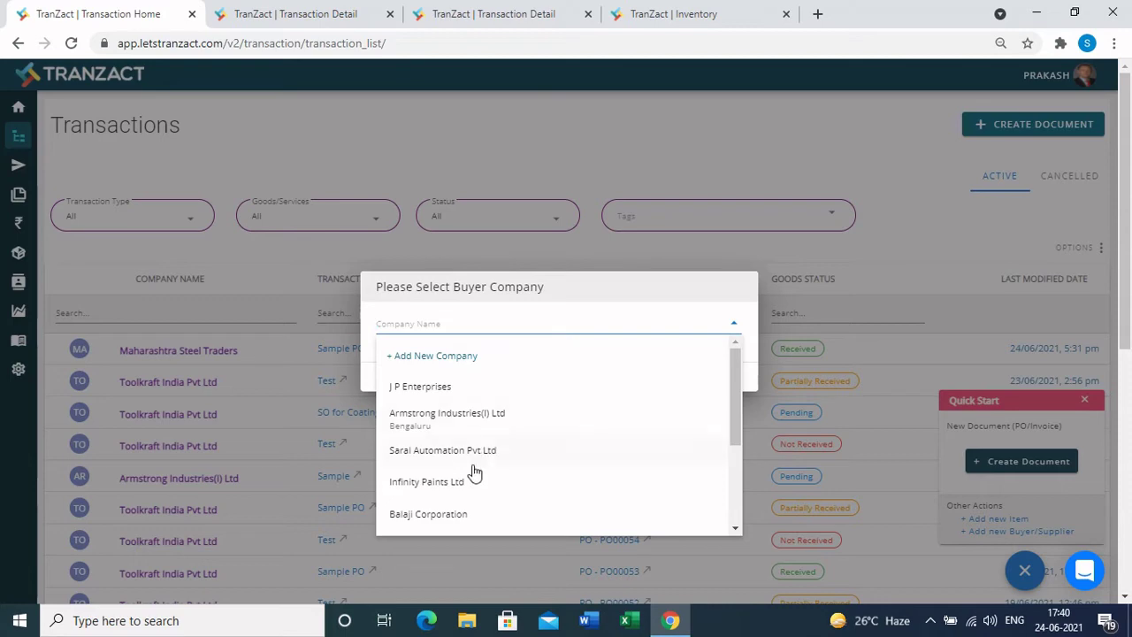
click(451, 519)
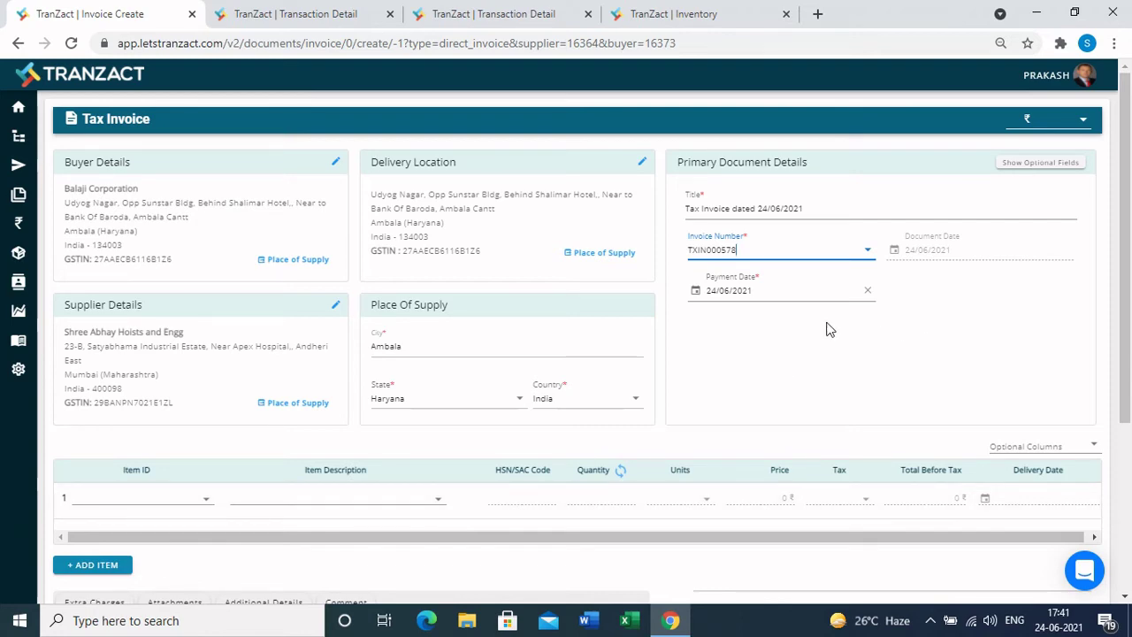
- Fill the invoice's first item row with Butterfly Valve, quantity 10 and a price of ₹1000
scroll(828, 329, down, 1)
scroll(598, 454, down, 1)
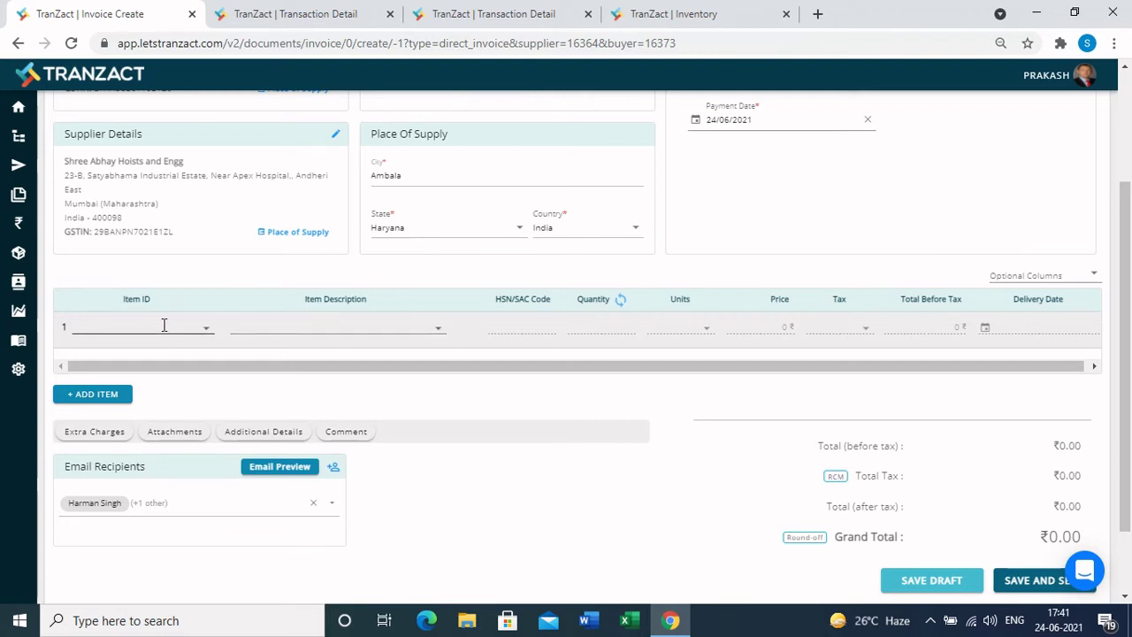
click(268, 327)
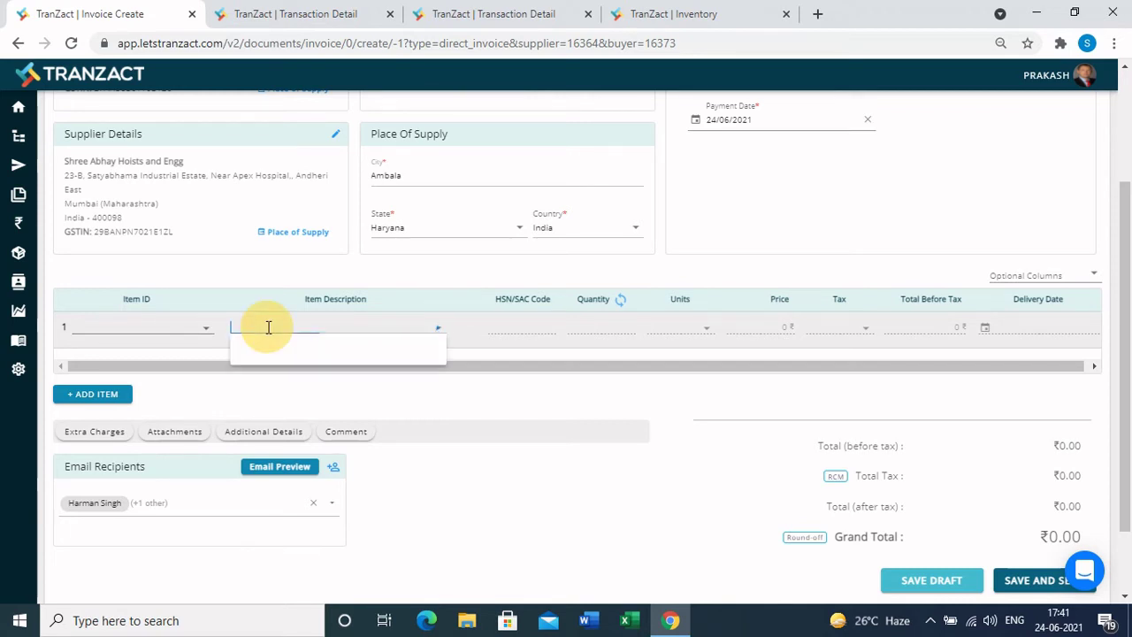
text(BU)
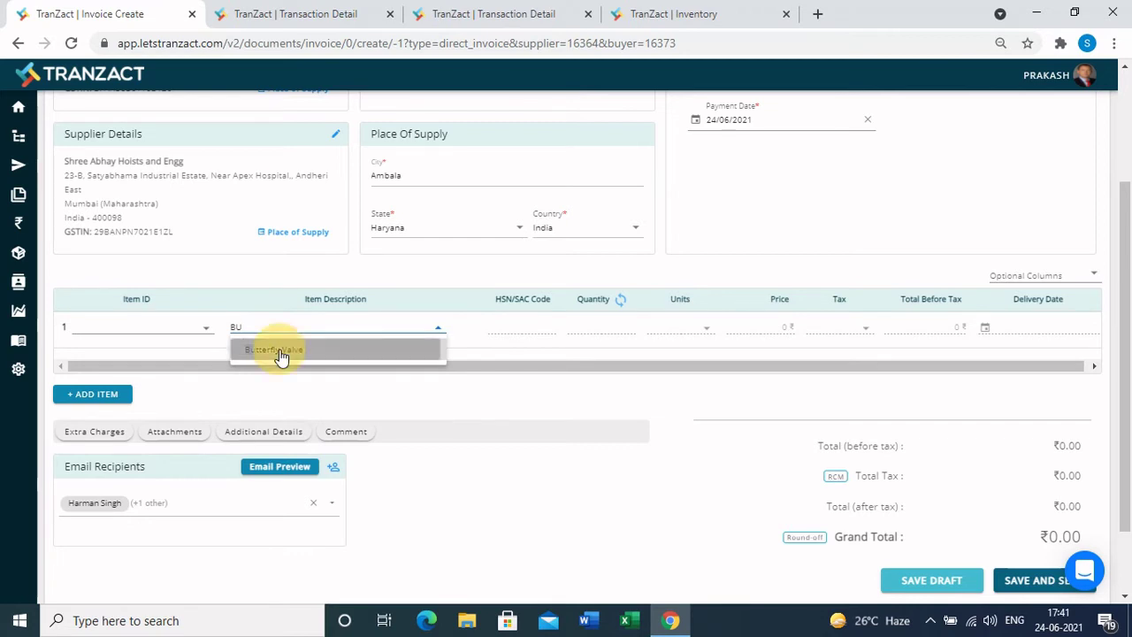
click(280, 351)
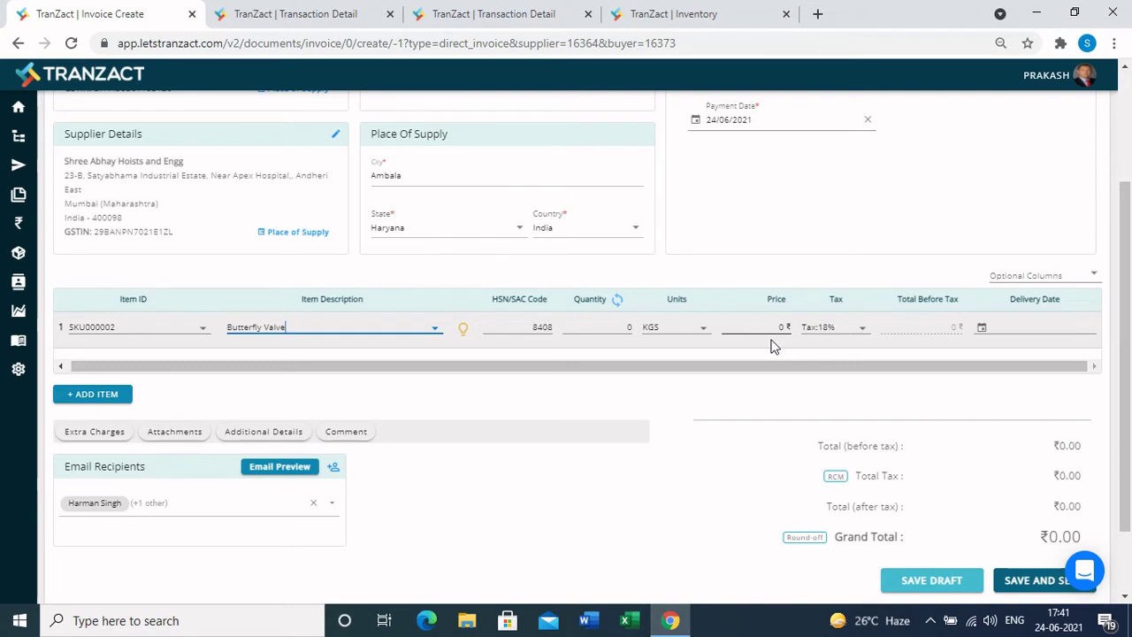
click(619, 326)
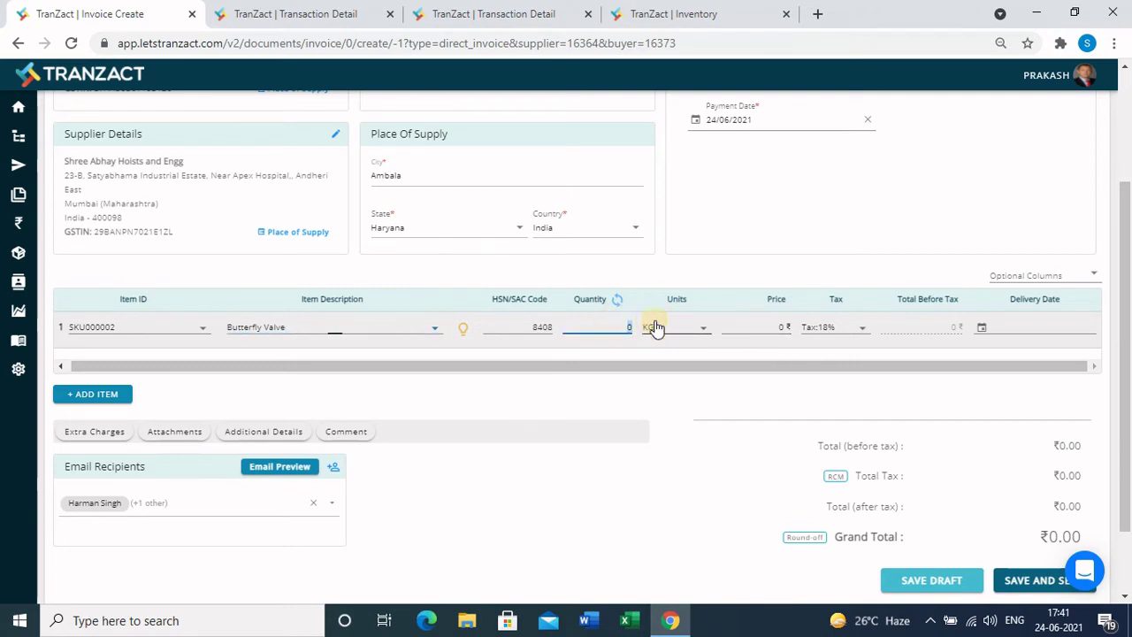
text(10)
click(765, 327)
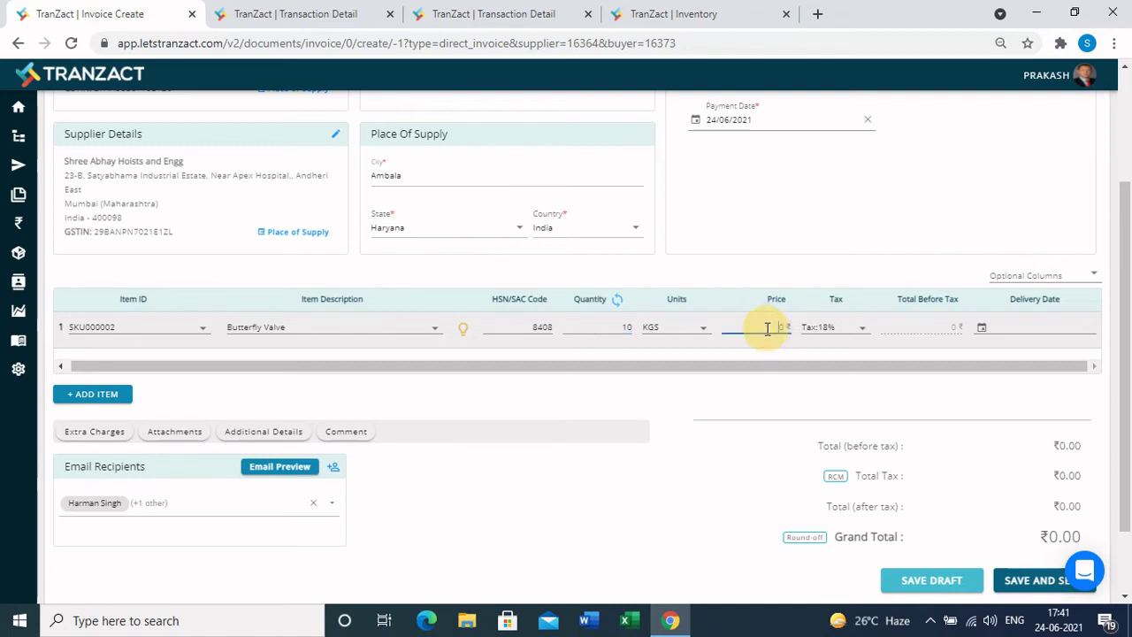
text(1000)
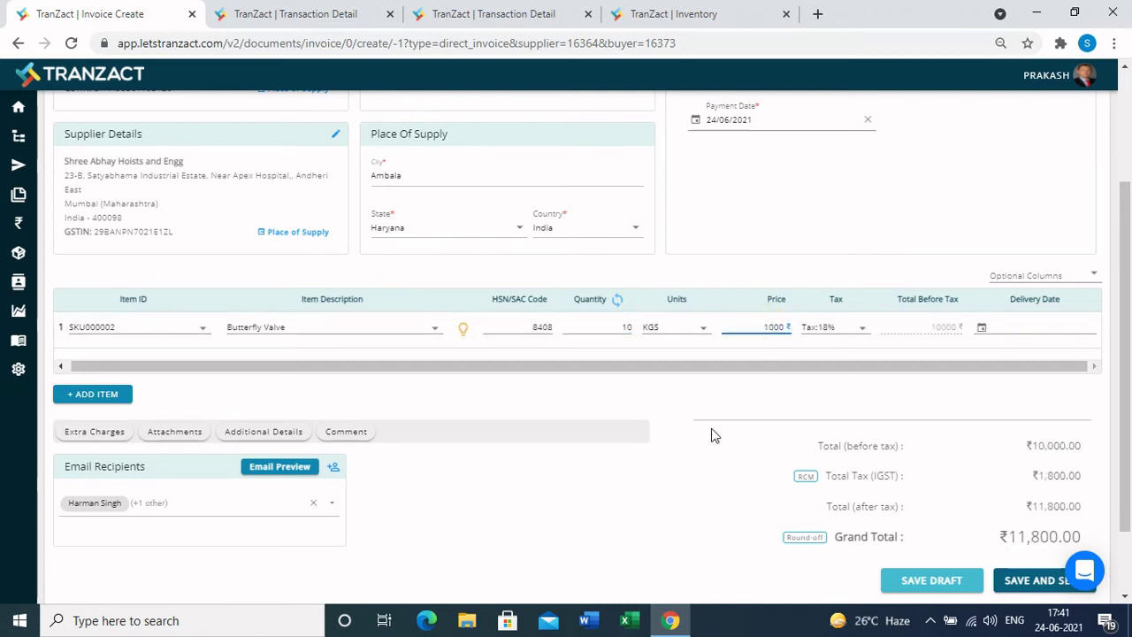
- Preview the email template of the invoice, review its subject and message text, and return to the invoice
scroll(566, 430, down, 1)
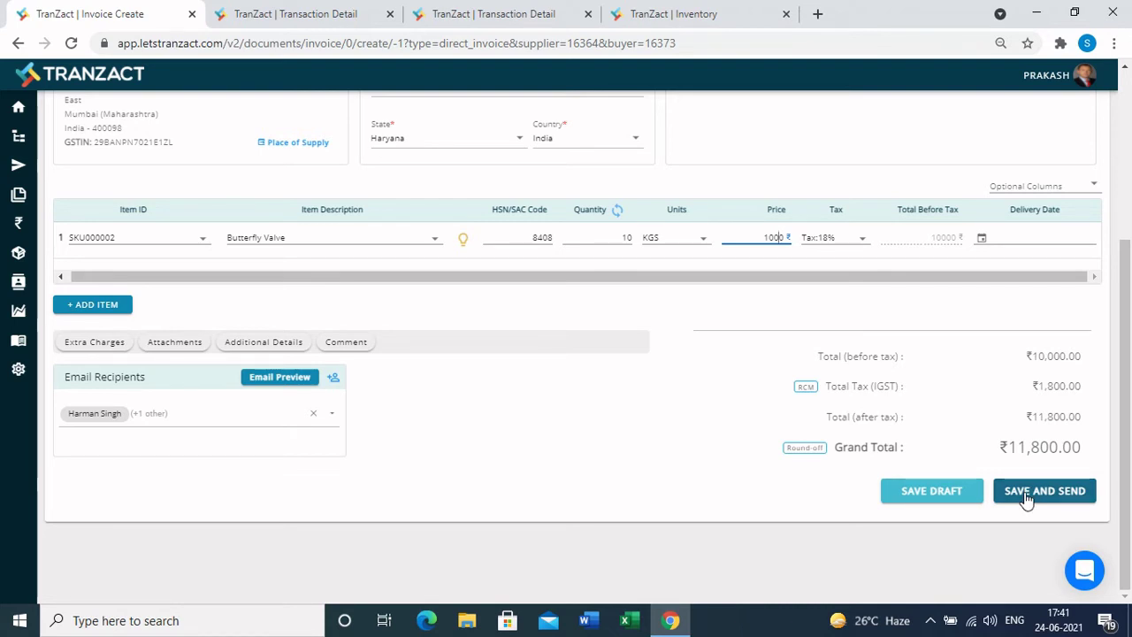
click(282, 387)
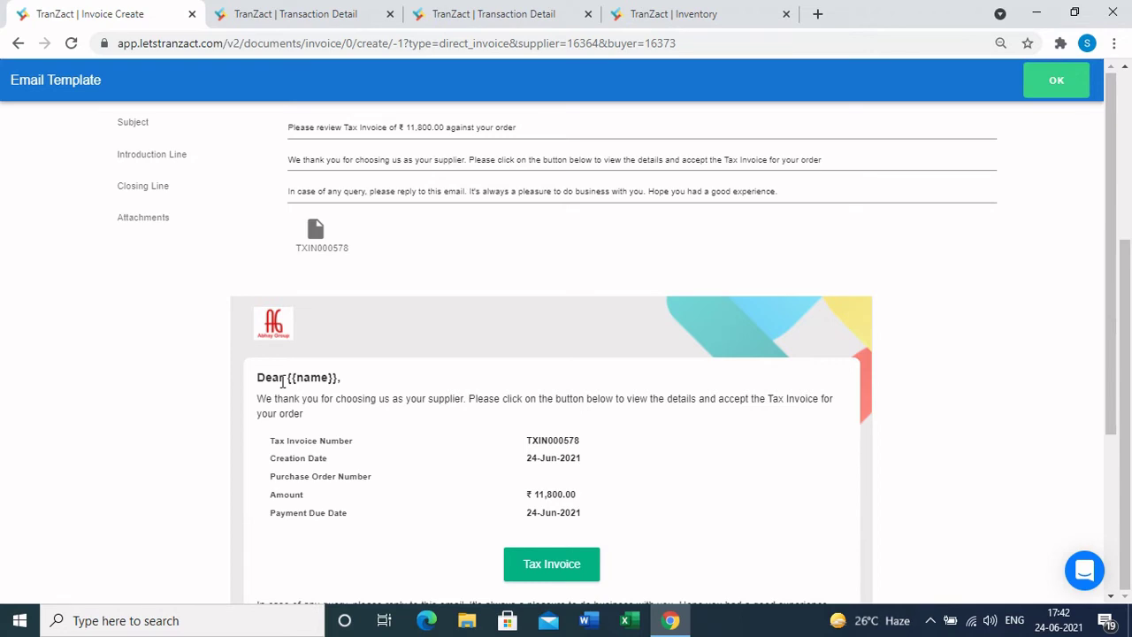
scroll(419, 442, down, 1)
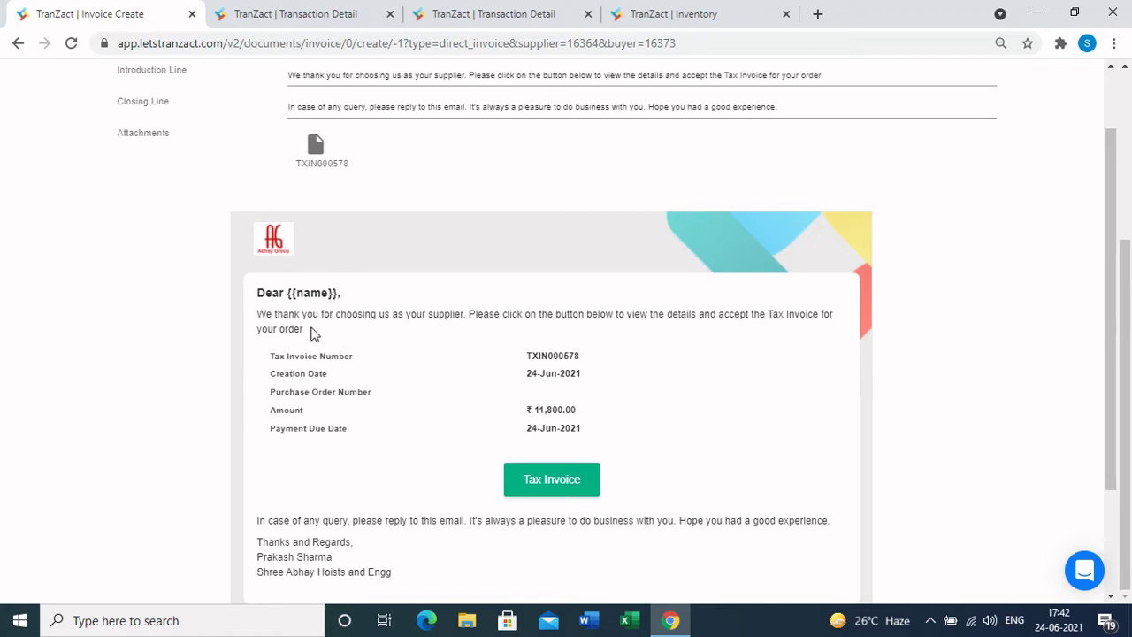
scroll(385, 503, down, 1)
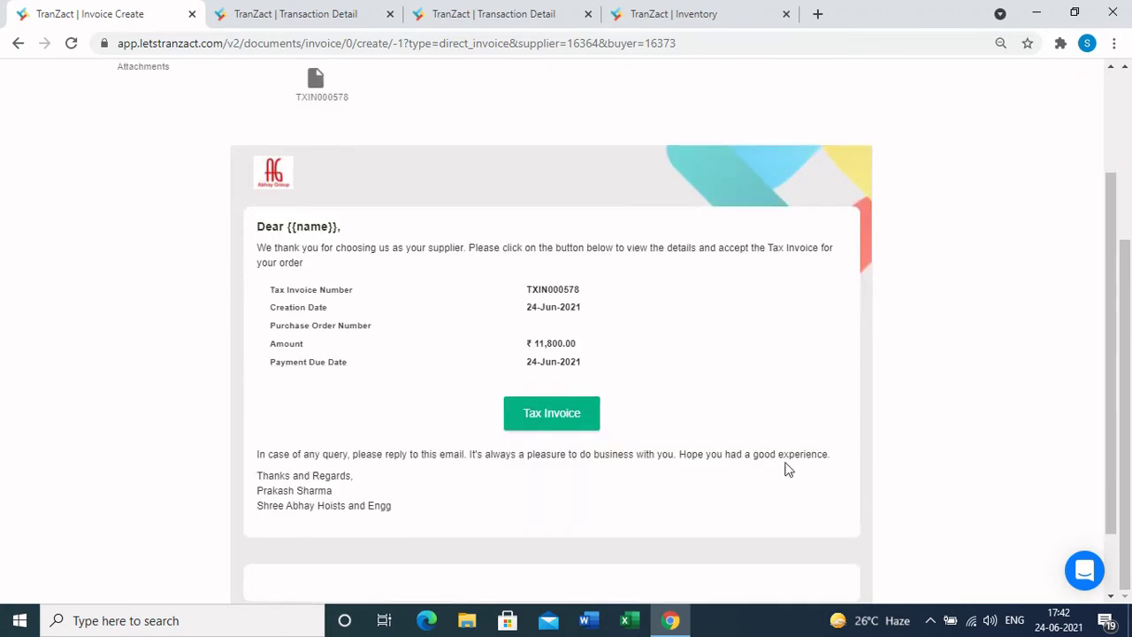
scroll(709, 354, up, 2)
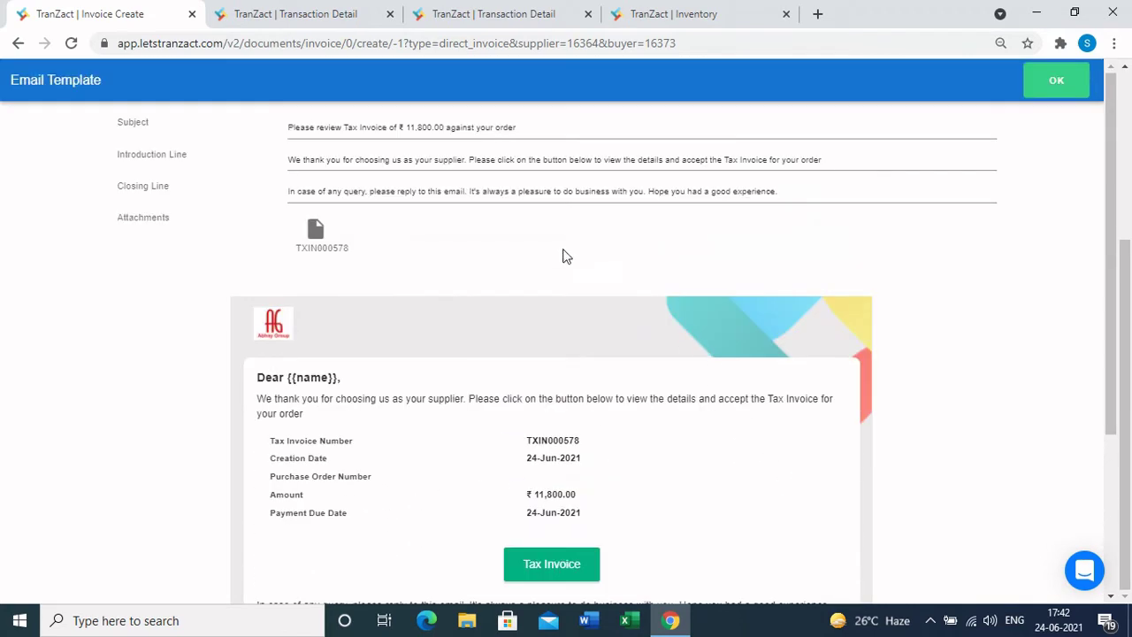
click(532, 124)
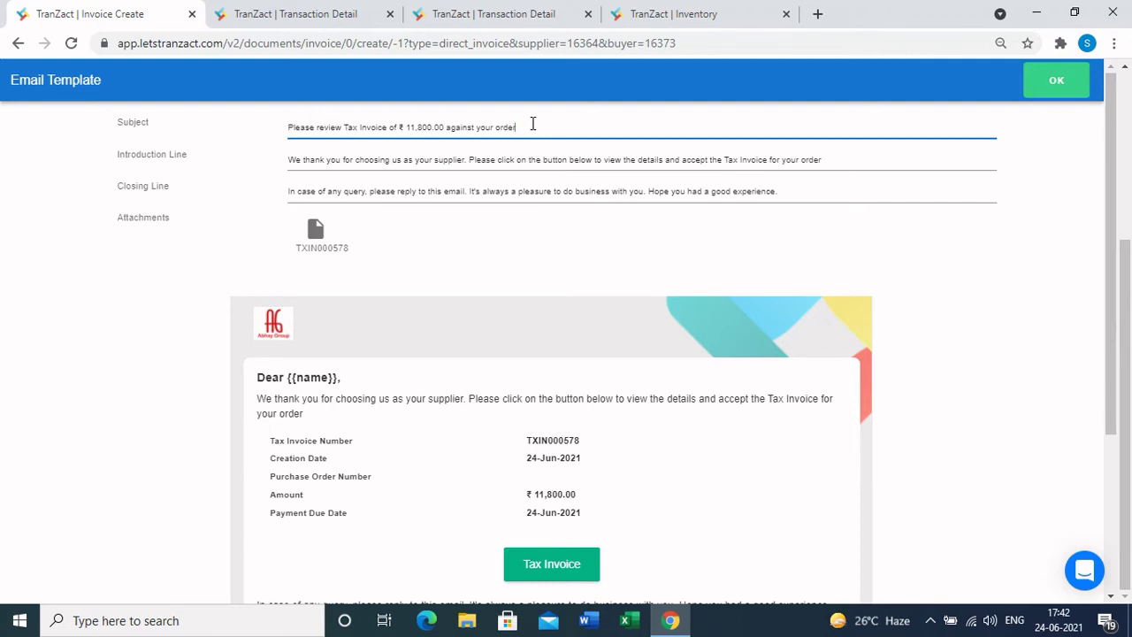
click(1064, 92)
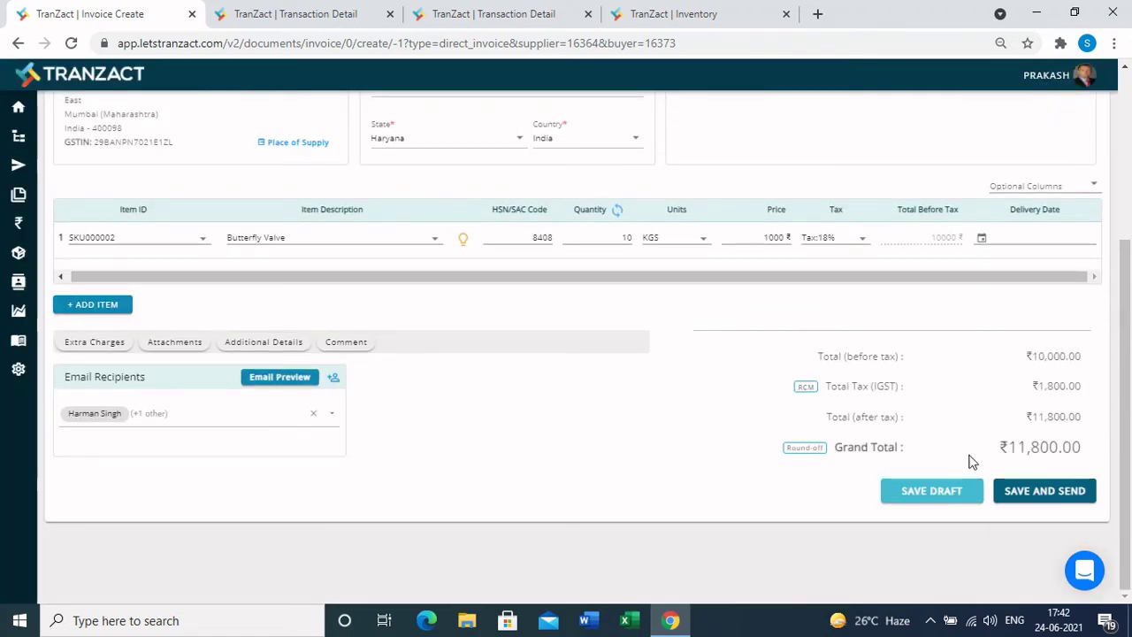
- Save and send the tax invoice with a digital signature, skip sharing it on WhatsApp, and open its transaction
click(1052, 493)
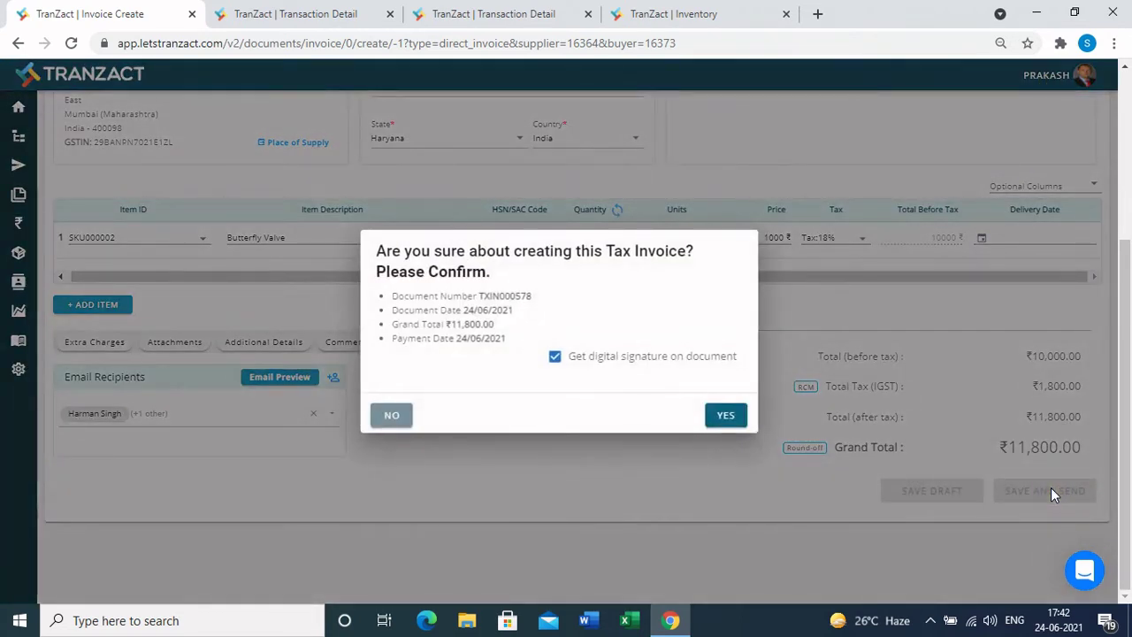
click(721, 417)
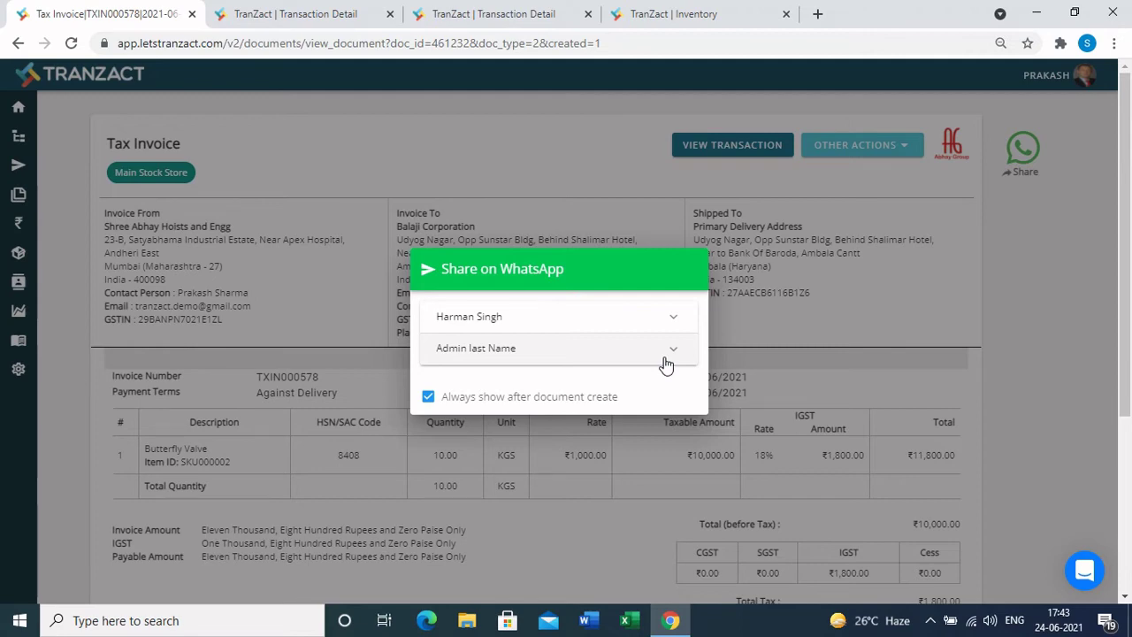
click(626, 183)
click(737, 145)
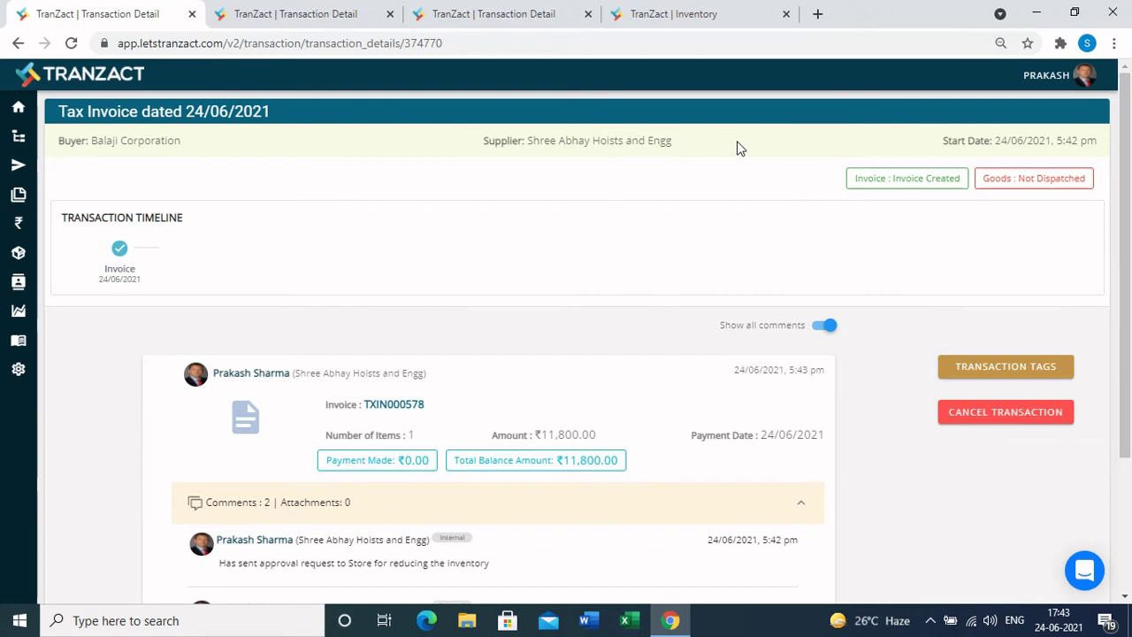
- Review the timeline of the OC for Valve & Switch transaction and jump to its ARV entry
click(326, 18)
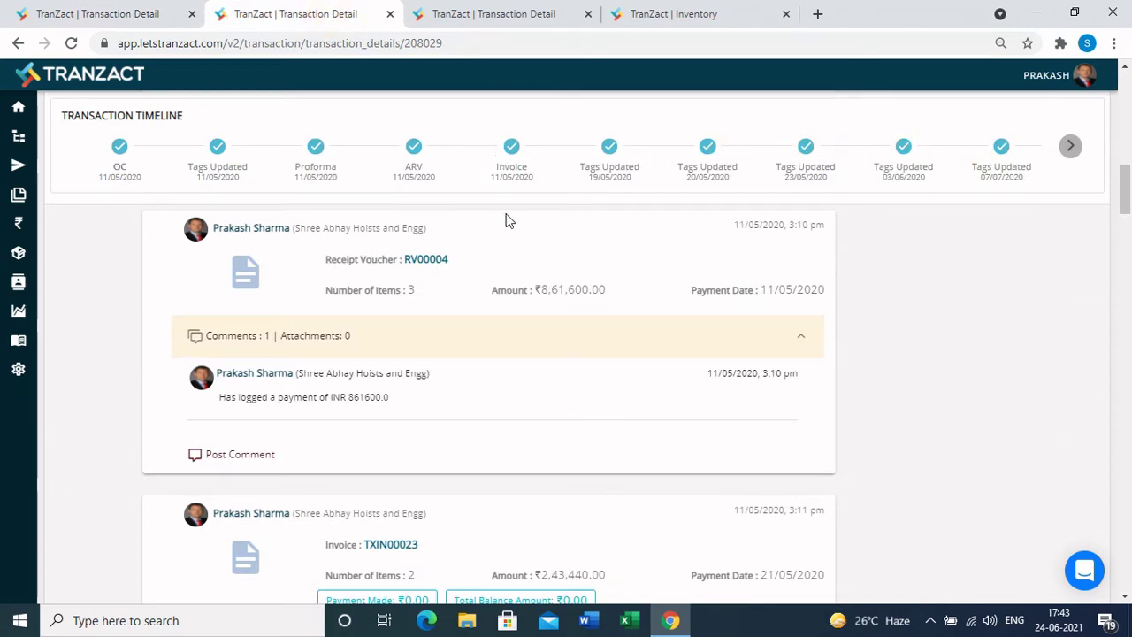
scroll(508, 220, up, 10)
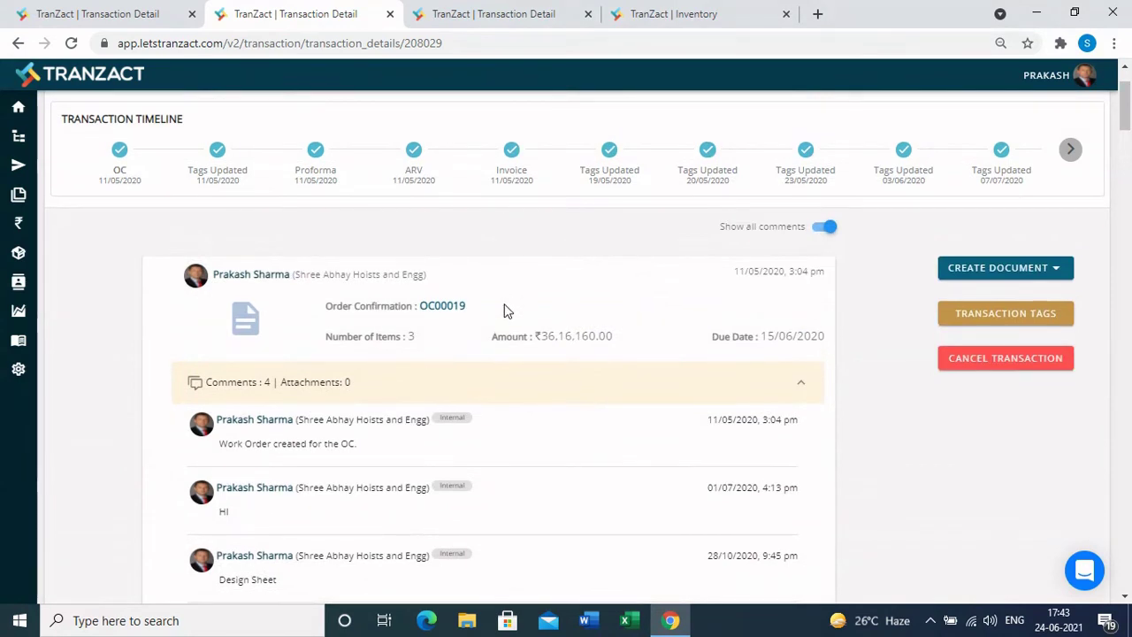
scroll(513, 281, up, 1)
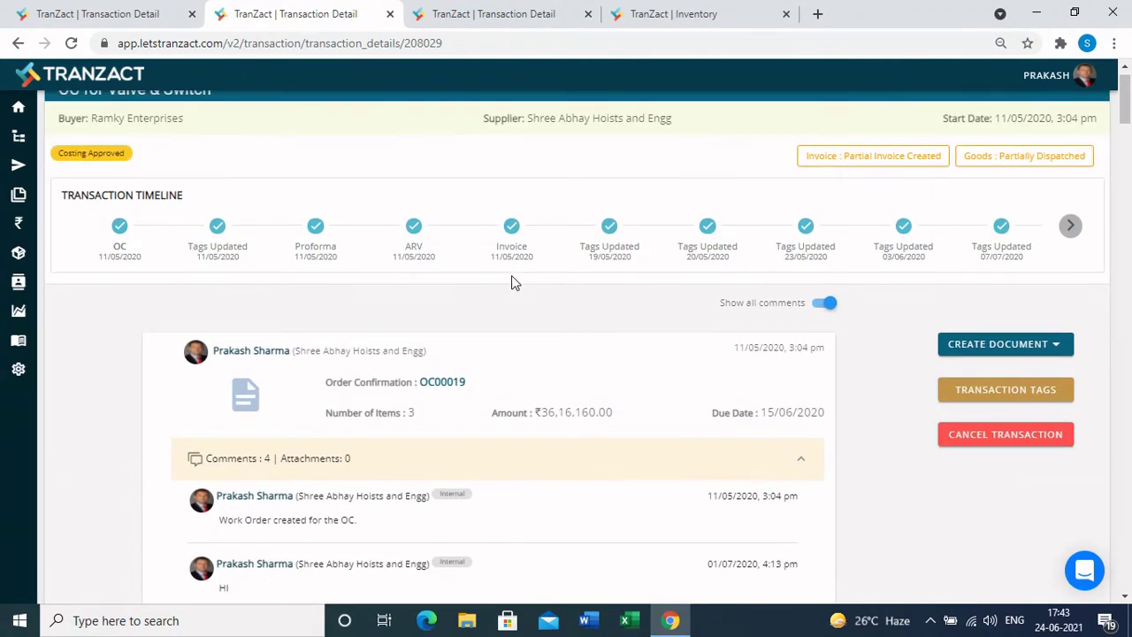
click(414, 247)
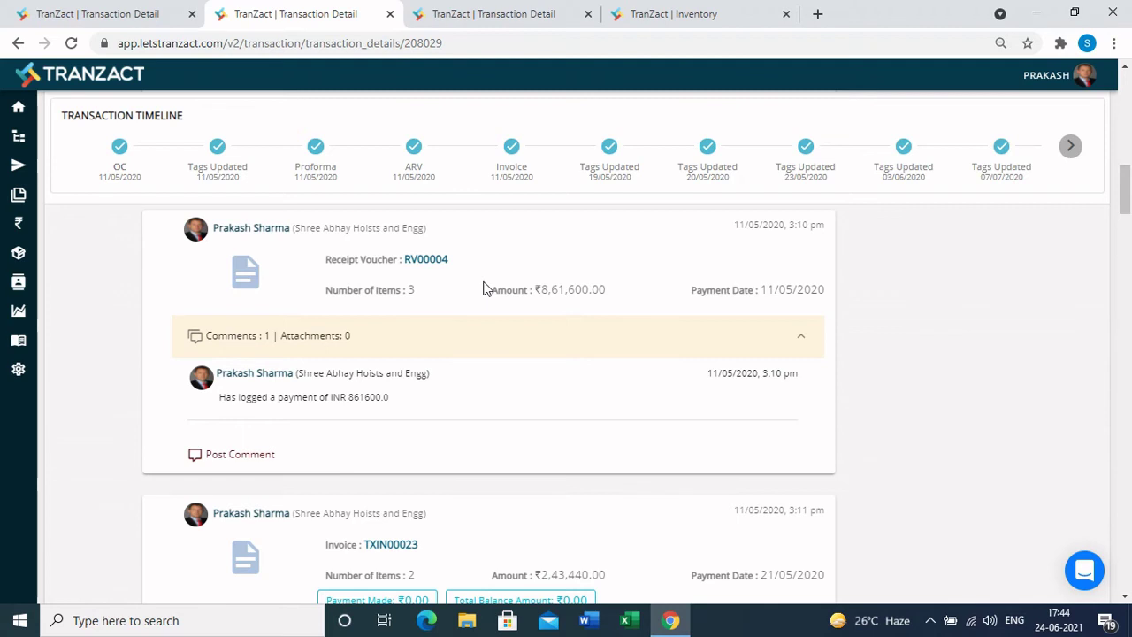
- Review the documents in the Sample PO transaction's timeline and return to the tax invoice transaction
click(500, 10)
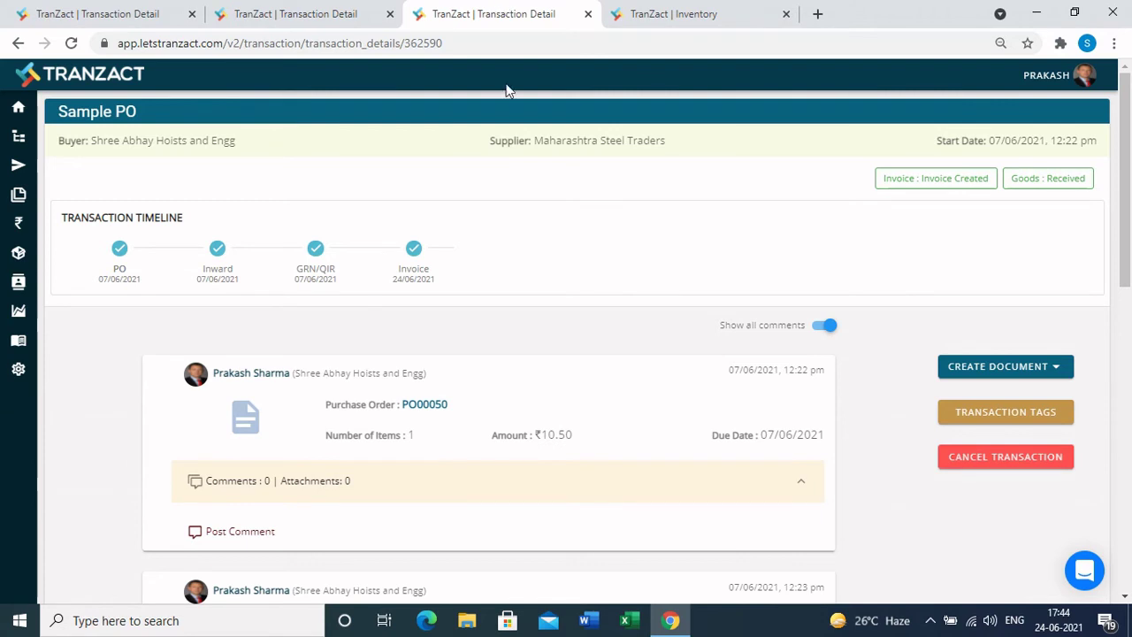
scroll(596, 431, down, 3)
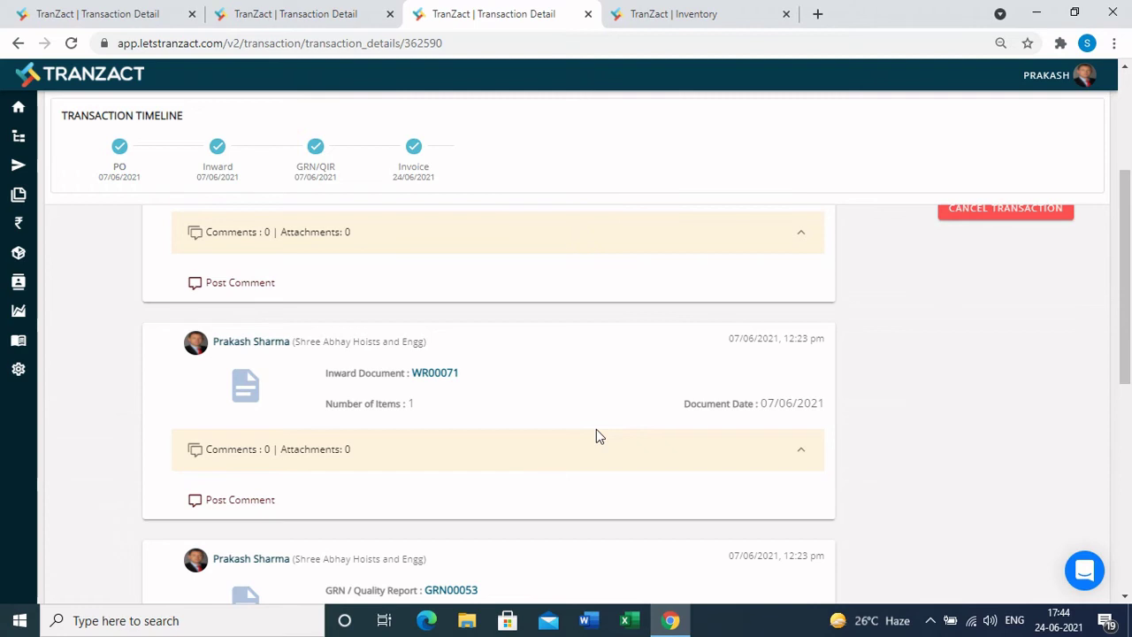
click(101, 10)
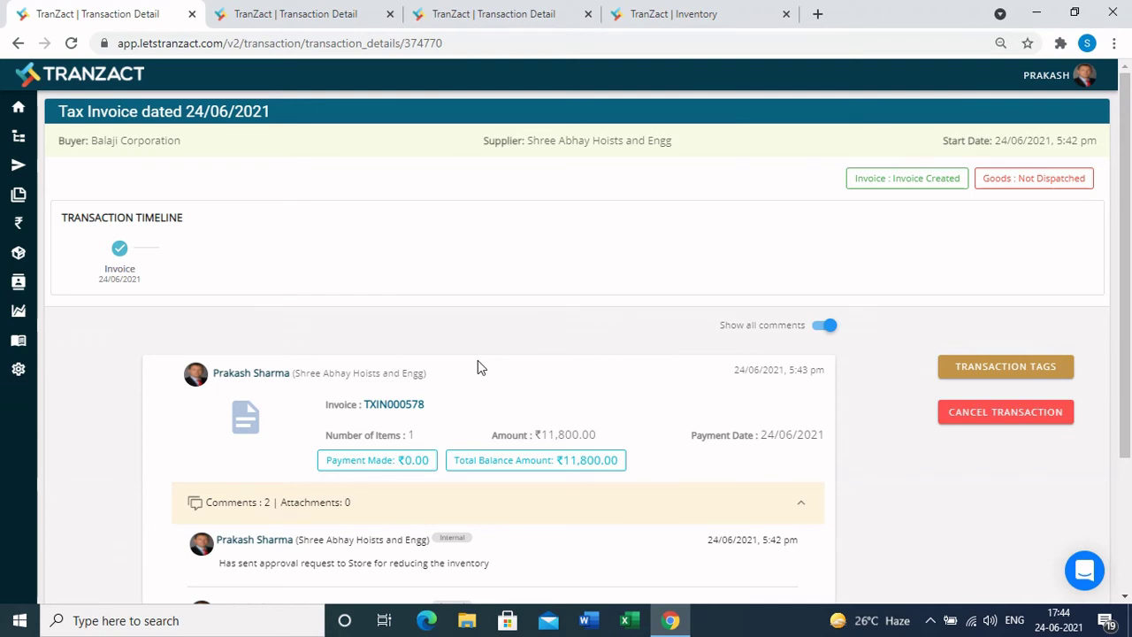
- Reload the inventory item list and check the current stock of Butterfly Valve
click(685, 29)
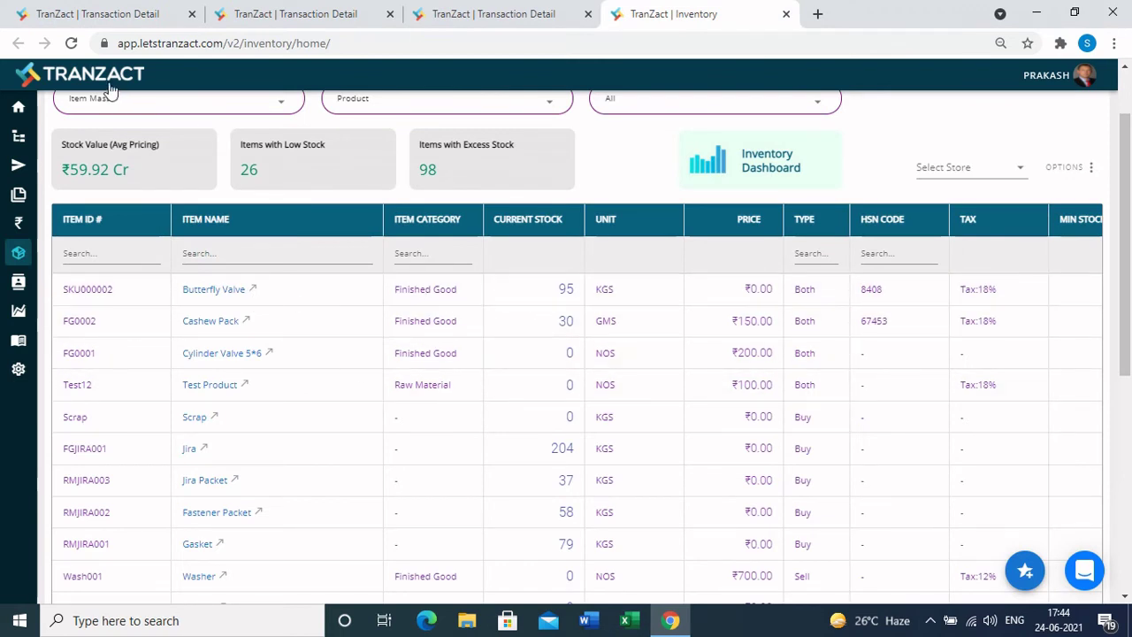
key(F5)
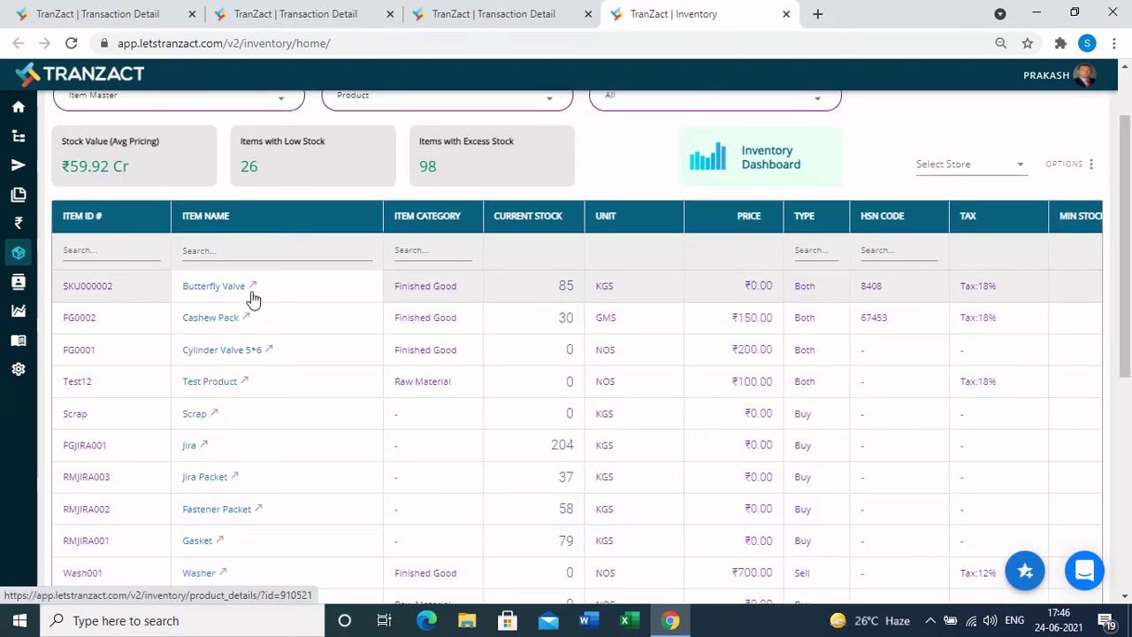
double_click(581, 286)
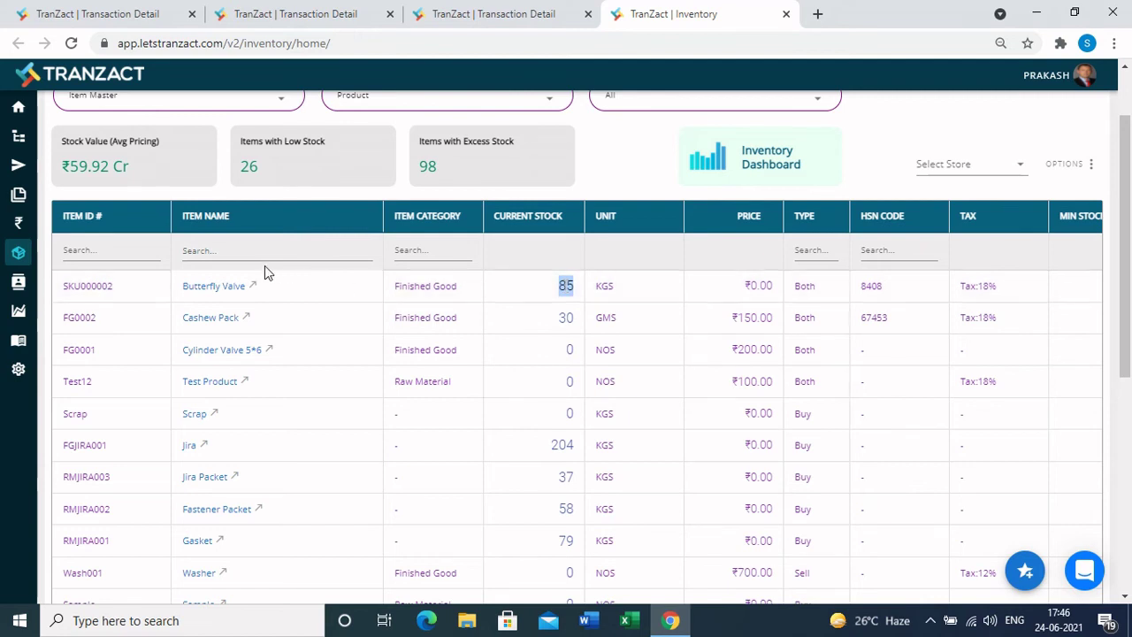
- Open the item details of Butterfly Valve and review its inventory history
click(212, 292)
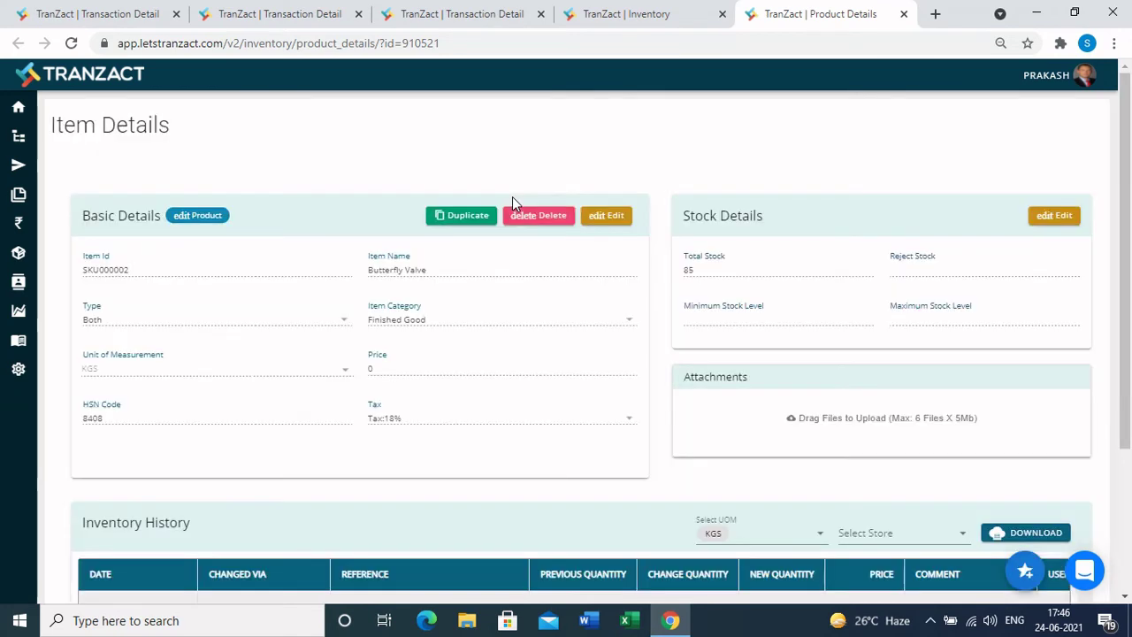
scroll(457, 550, down, 2)
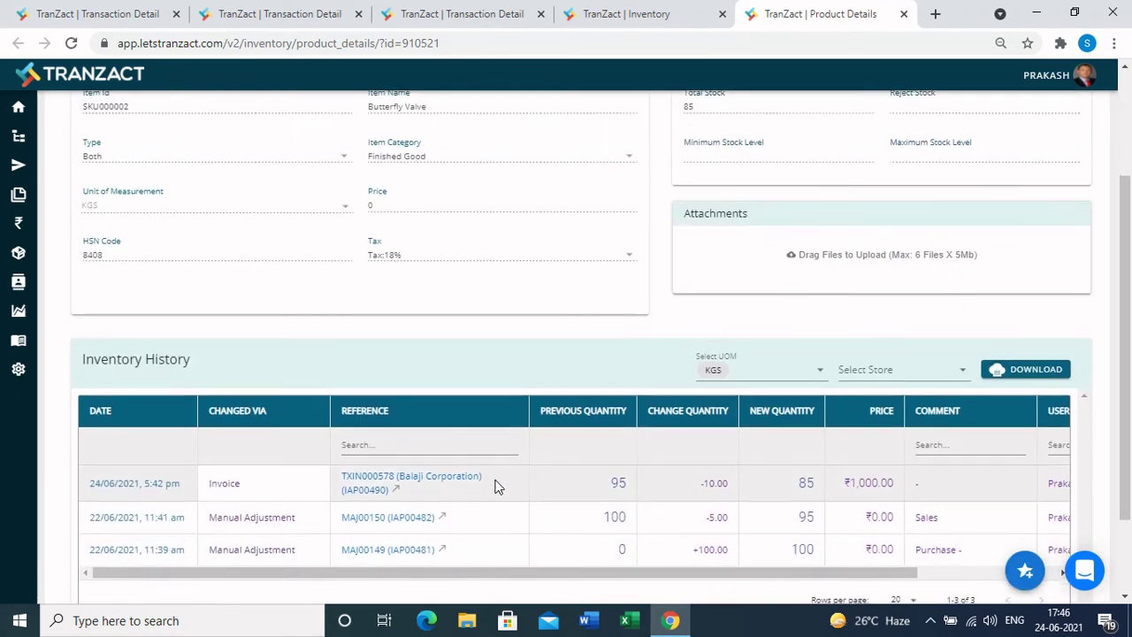
scroll(493, 483, down, 2)
scroll(672, 367, right, 2)
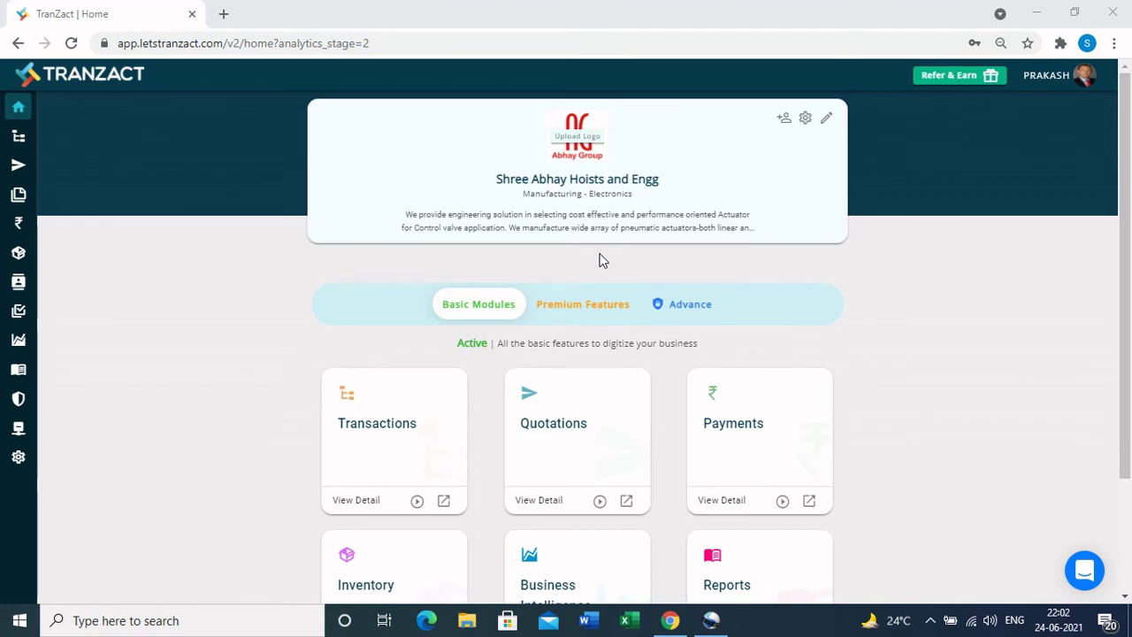
- Start a manual stock reduction in the inventory and choose Coconut Shell as the item
mouse_move(19, 243)
click(71, 258)
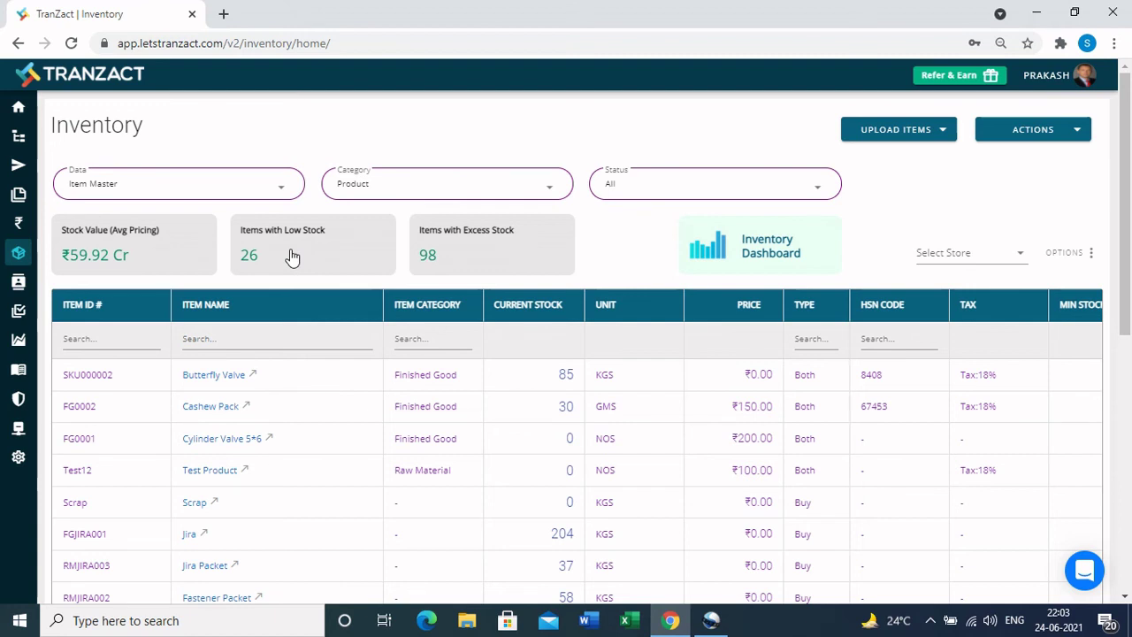
click(1032, 130)
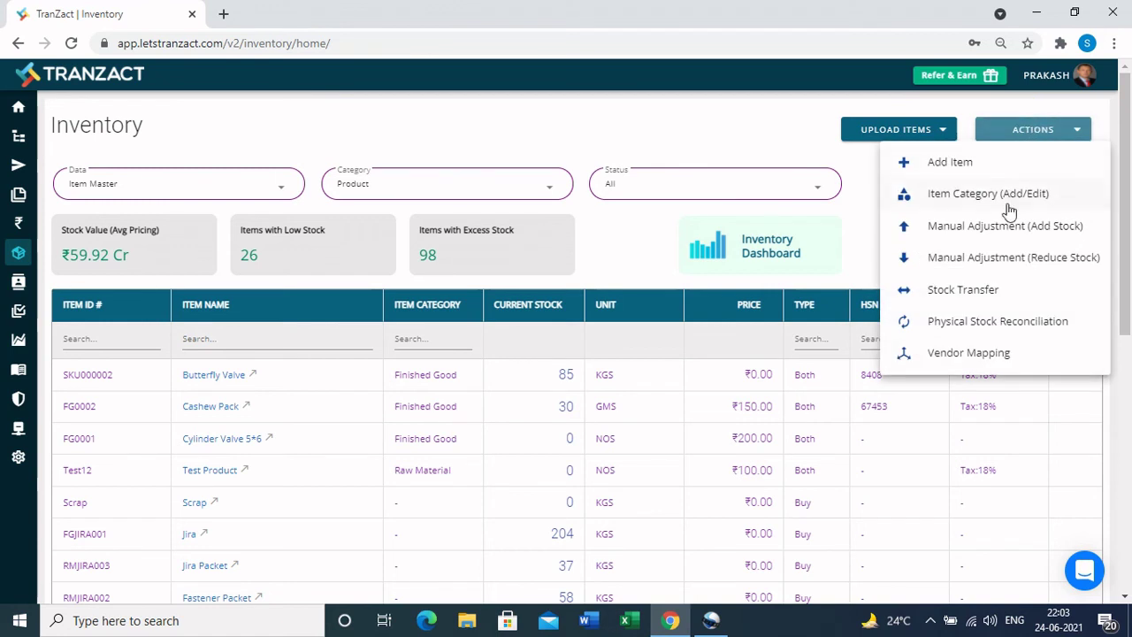
click(997, 265)
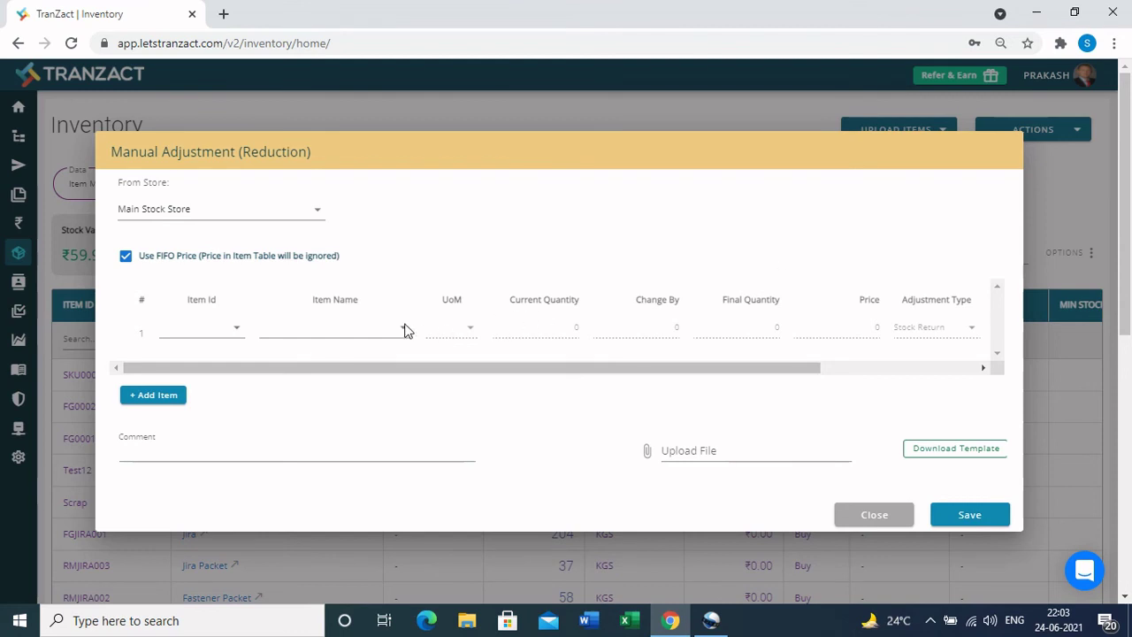
click(361, 324)
text(coco)
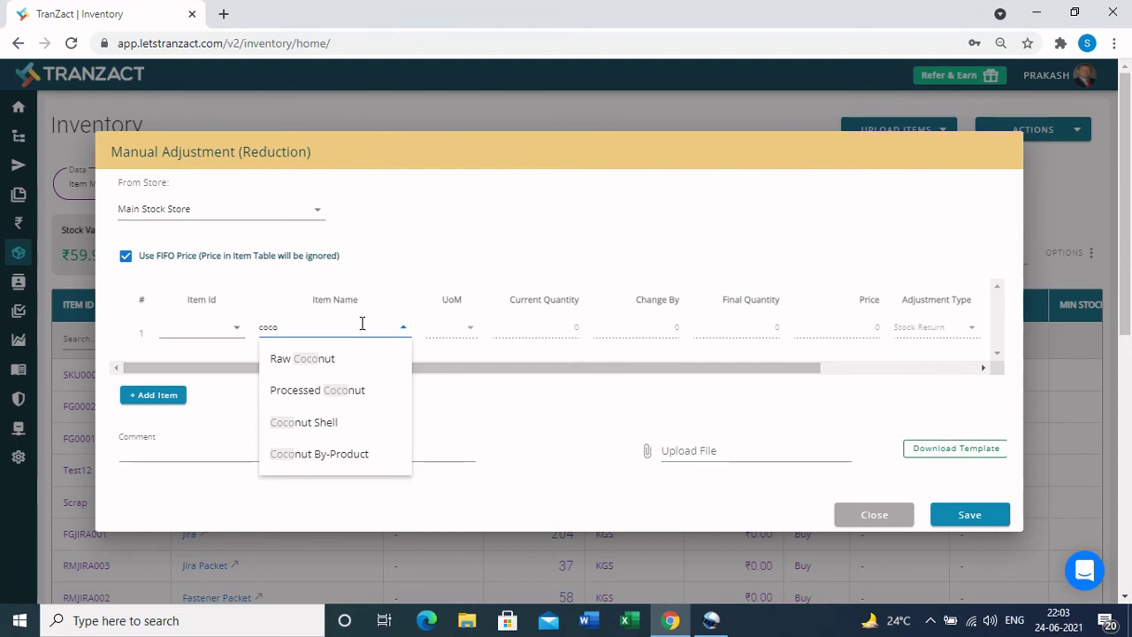
click(313, 422)
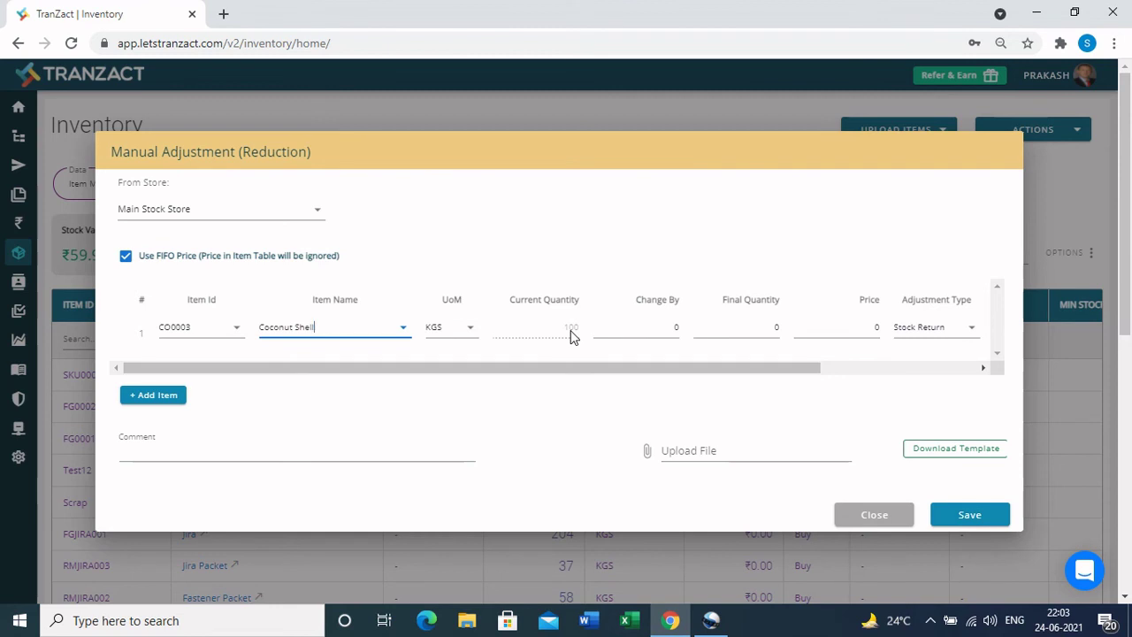
- Set the Coconut Shell row to a reduction of 30 with the adjustment type Production
click(677, 334)
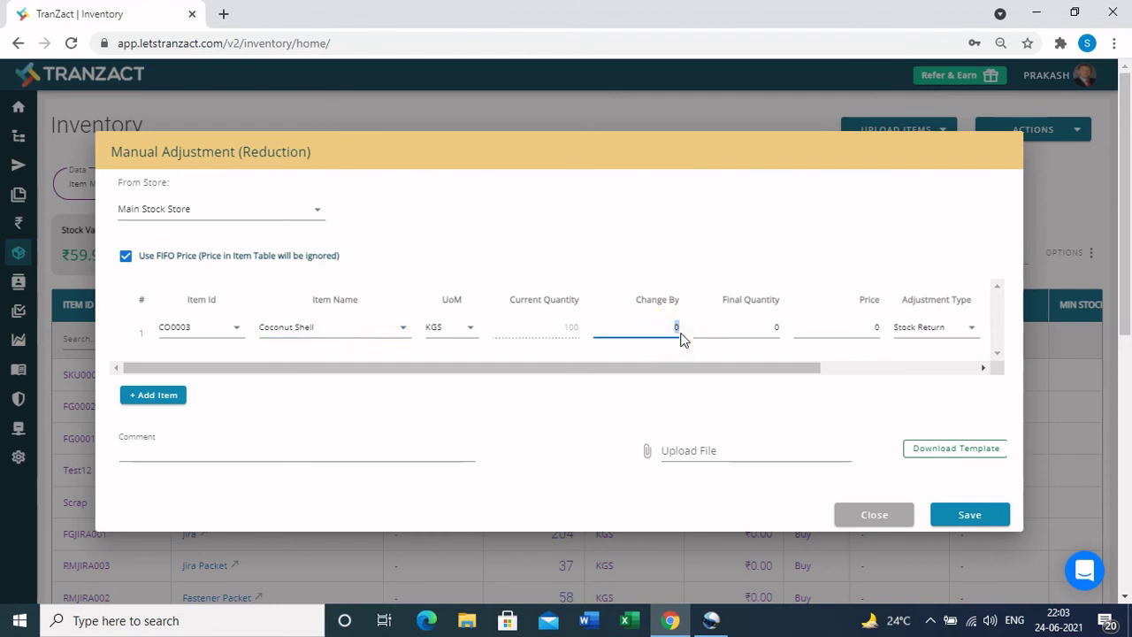
text(30)
click(657, 212)
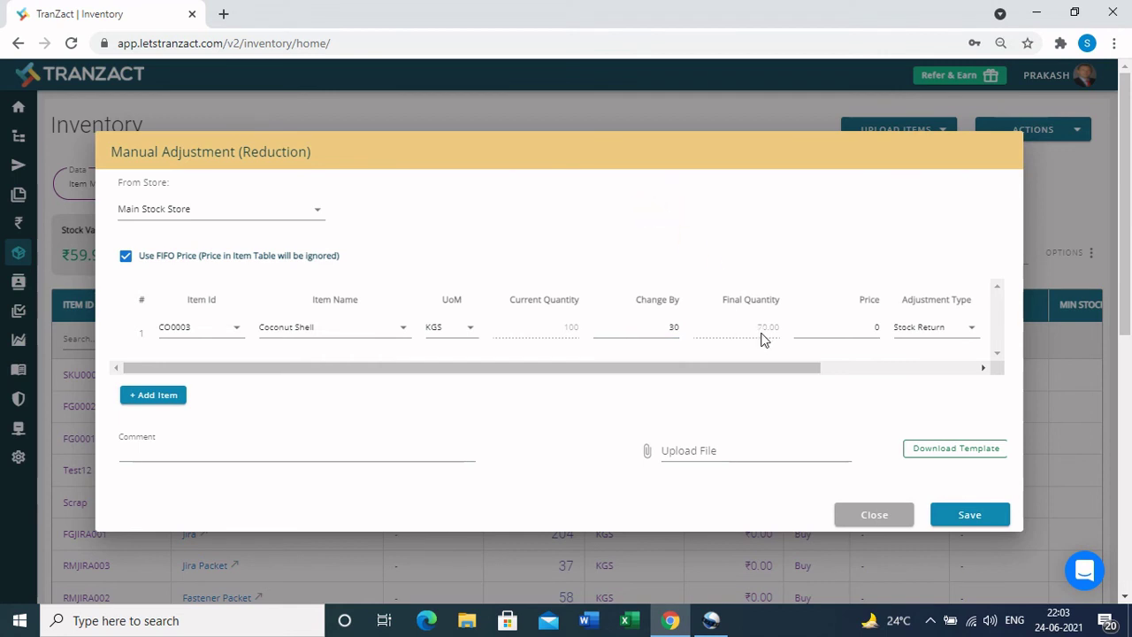
click(766, 371)
drag(766, 371, 921, 376)
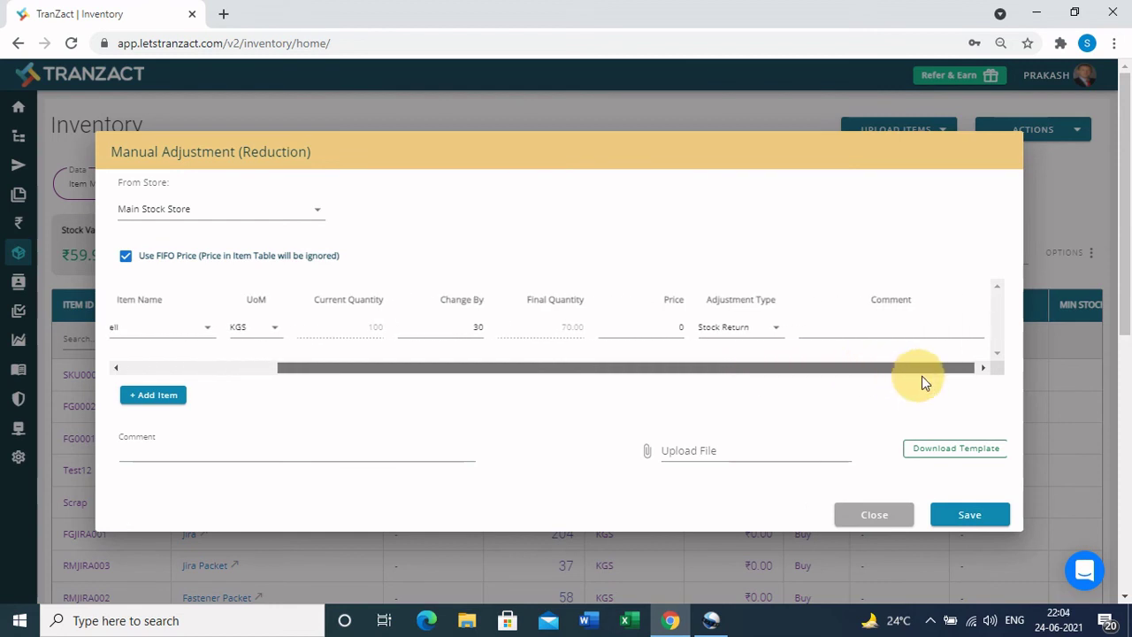
click(745, 338)
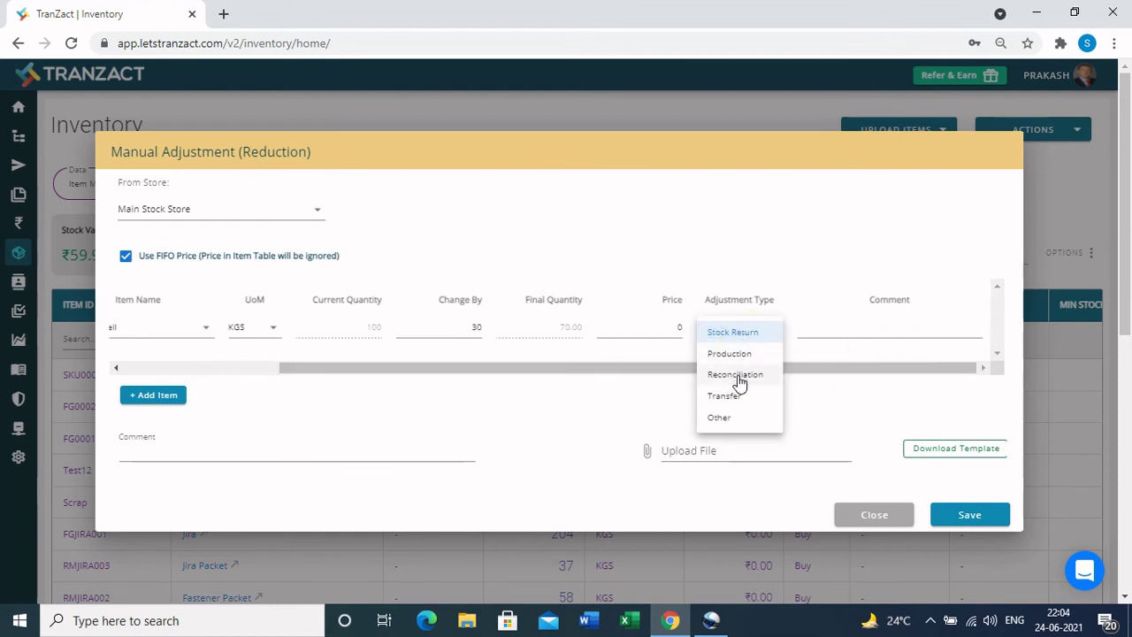
click(727, 355)
- Enter WO545 as the comment of the Coconut Shell row
click(835, 328)
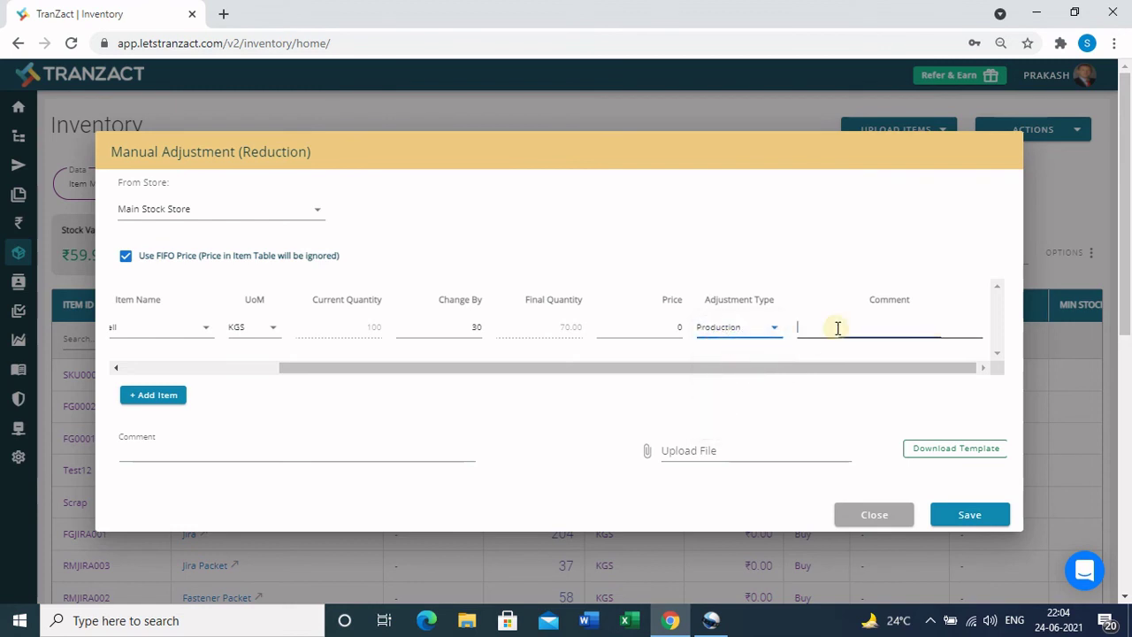
text(WO565)
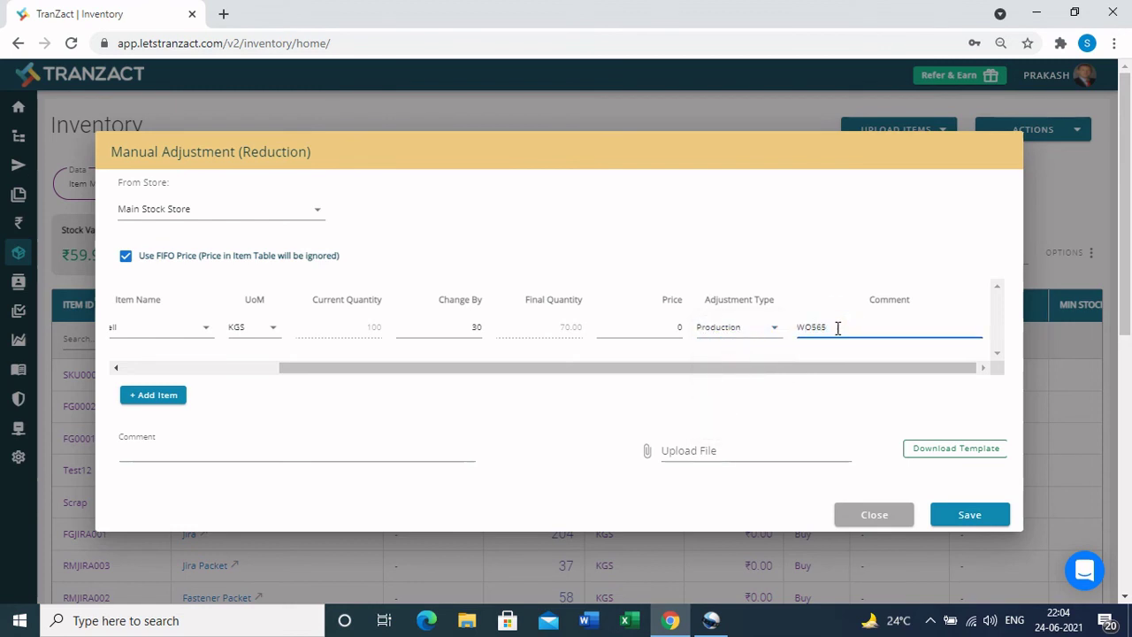
key(BackSpace)
key(BackSpace)
text(45)
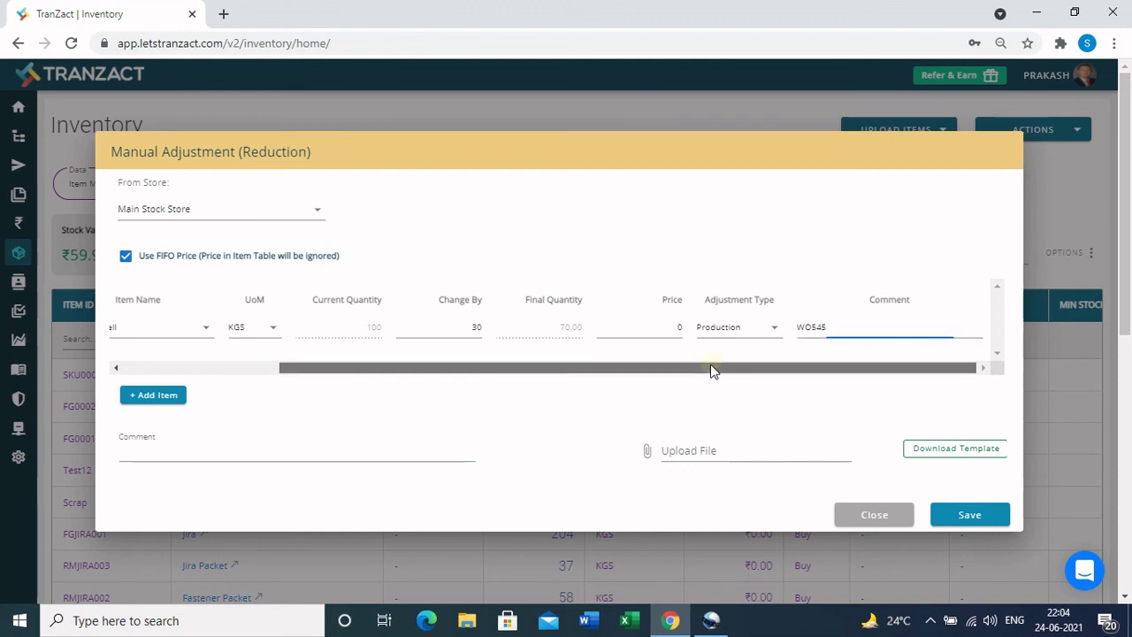
drag(713, 369, 407, 371)
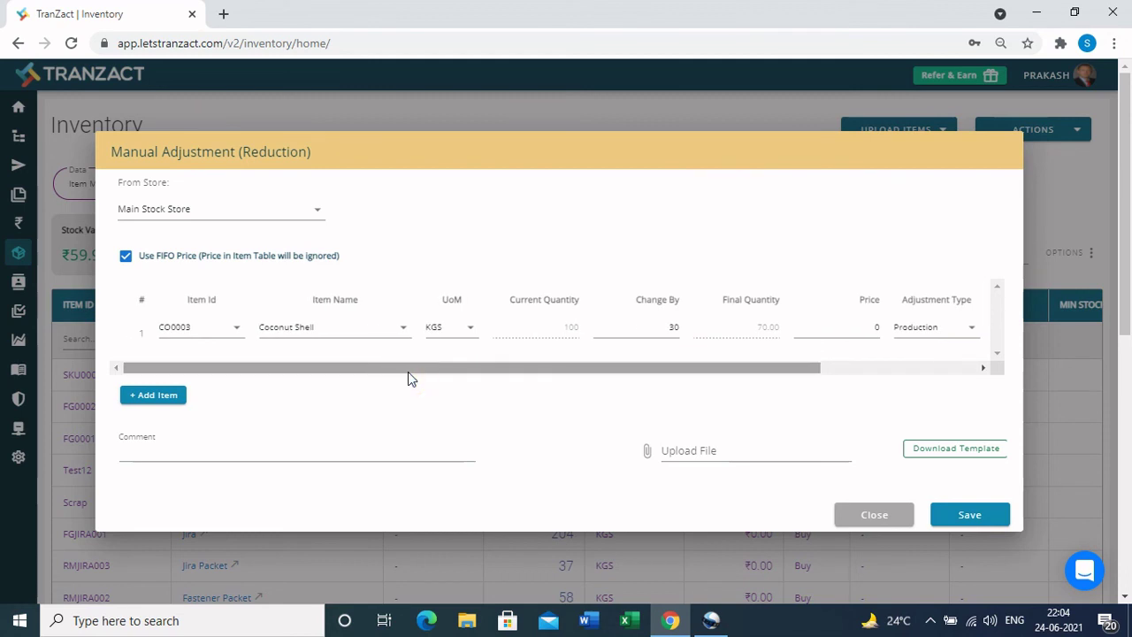
- Add a second item row, remove it again, and save the manual stock reduction
click(155, 406)
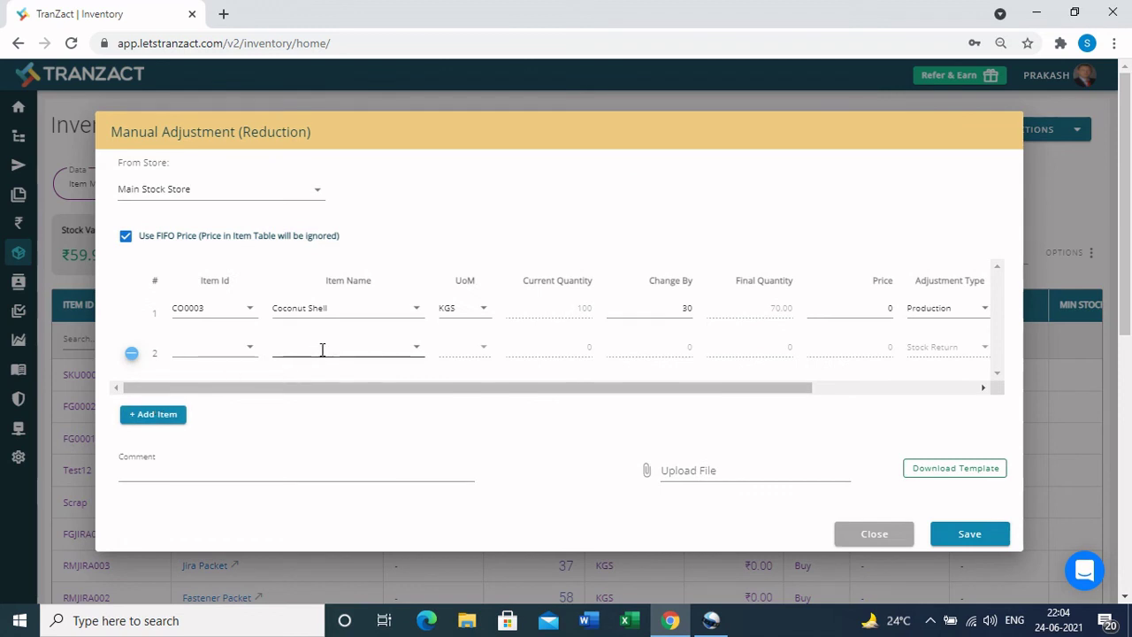
click(131, 353)
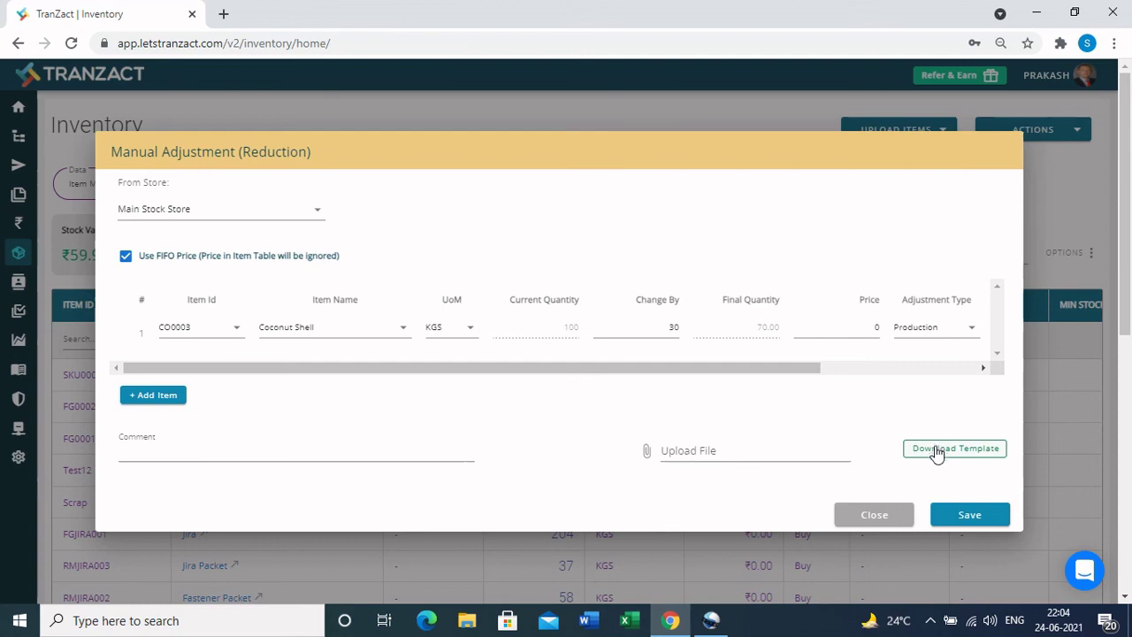
click(972, 520)
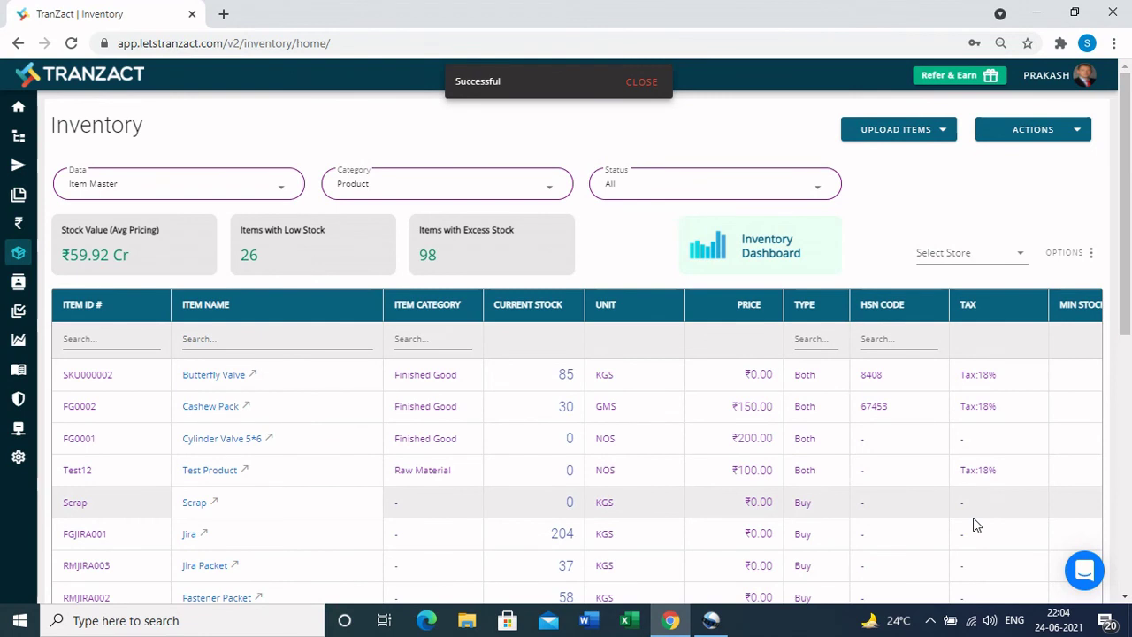
- Filter the inventory by item name "cocon" and check the current stock of Coconut Shell
click(277, 341)
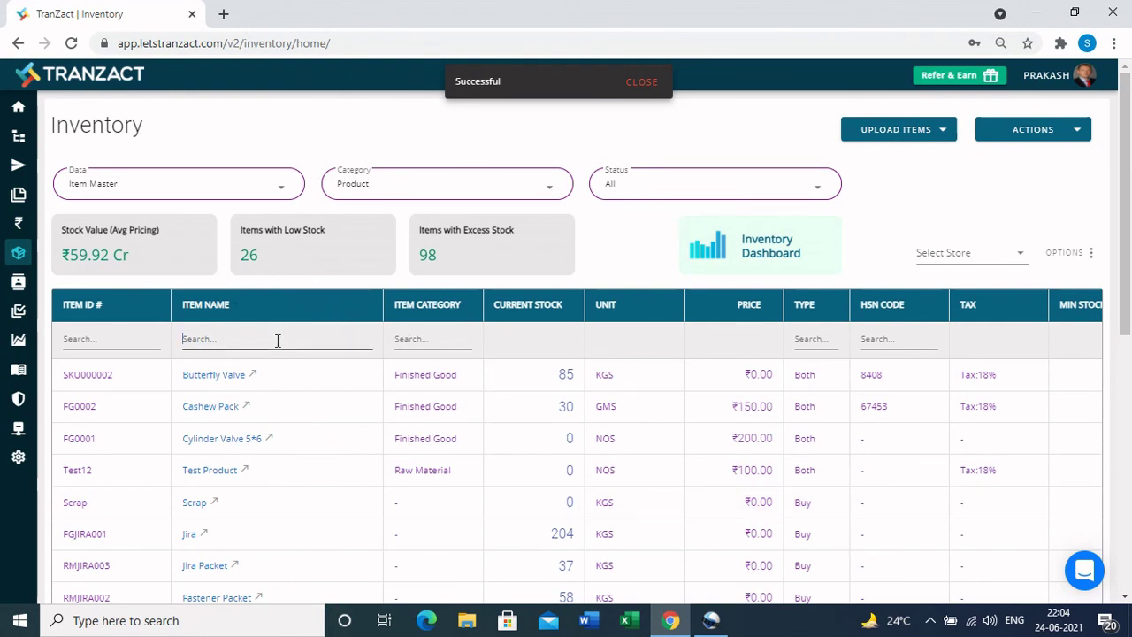
text(coco)
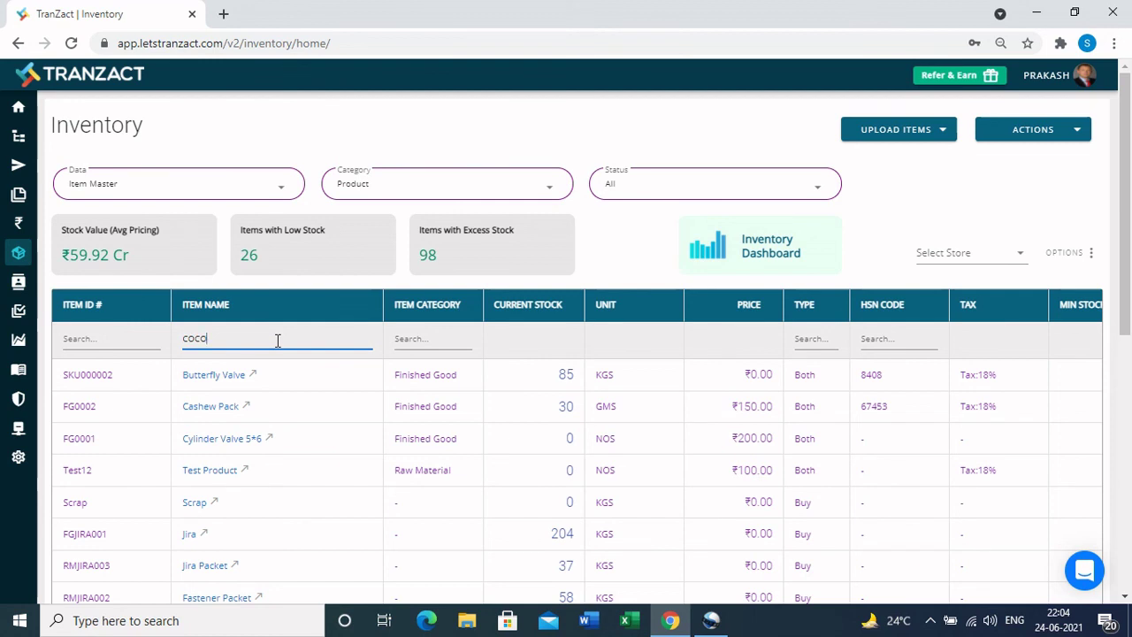
text(n)
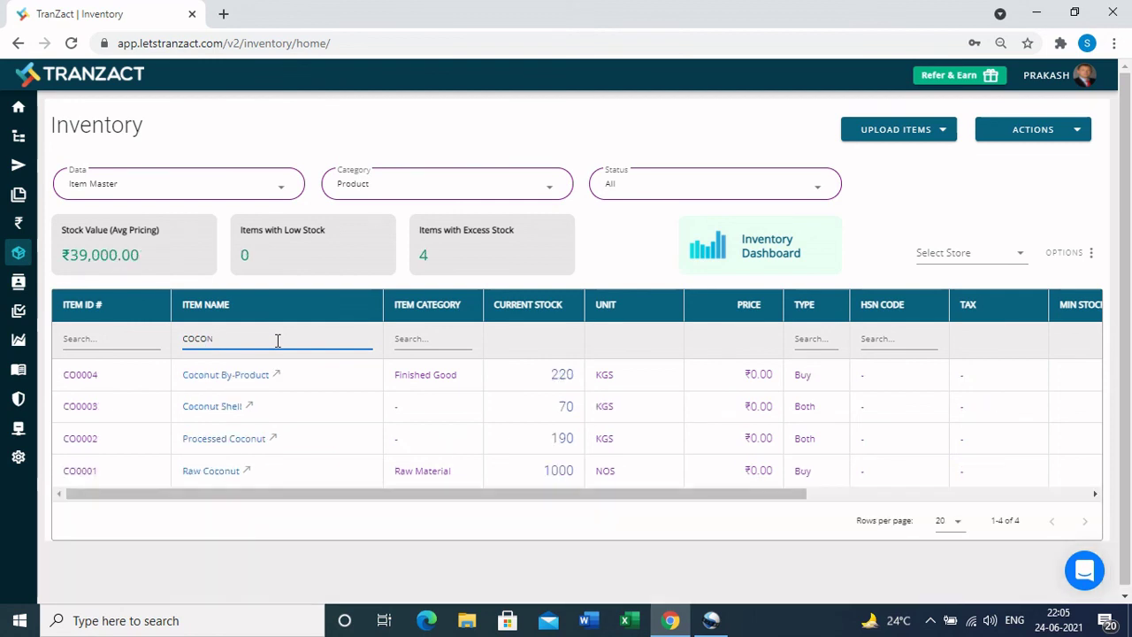
click(563, 409)
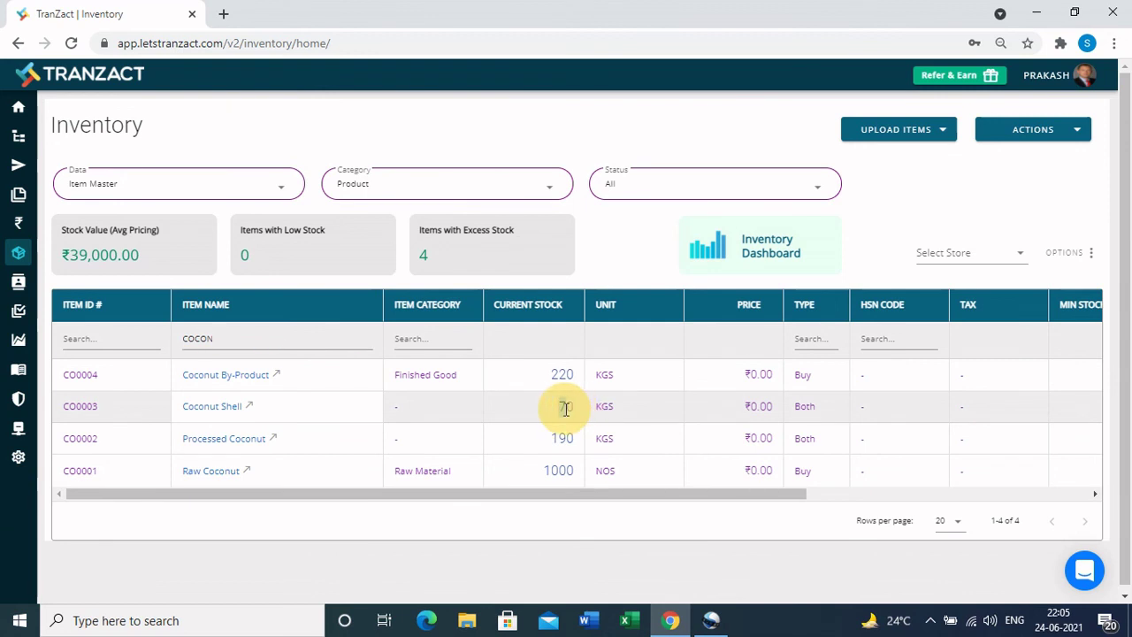
double_click(566, 409)
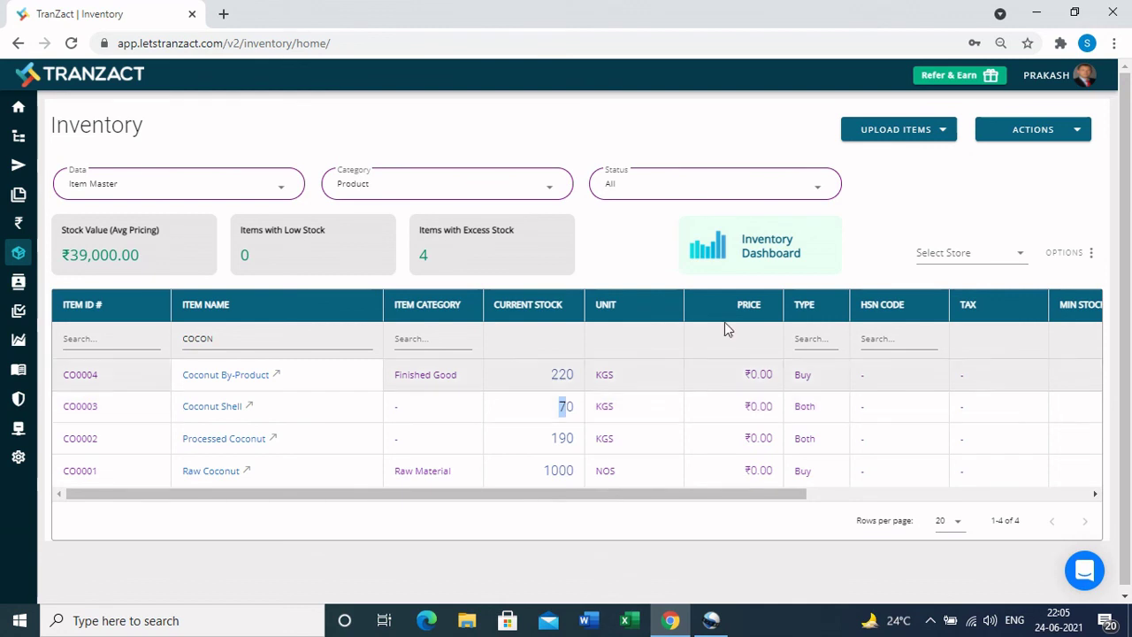
- Open the list of available inventory actions
click(1043, 140)
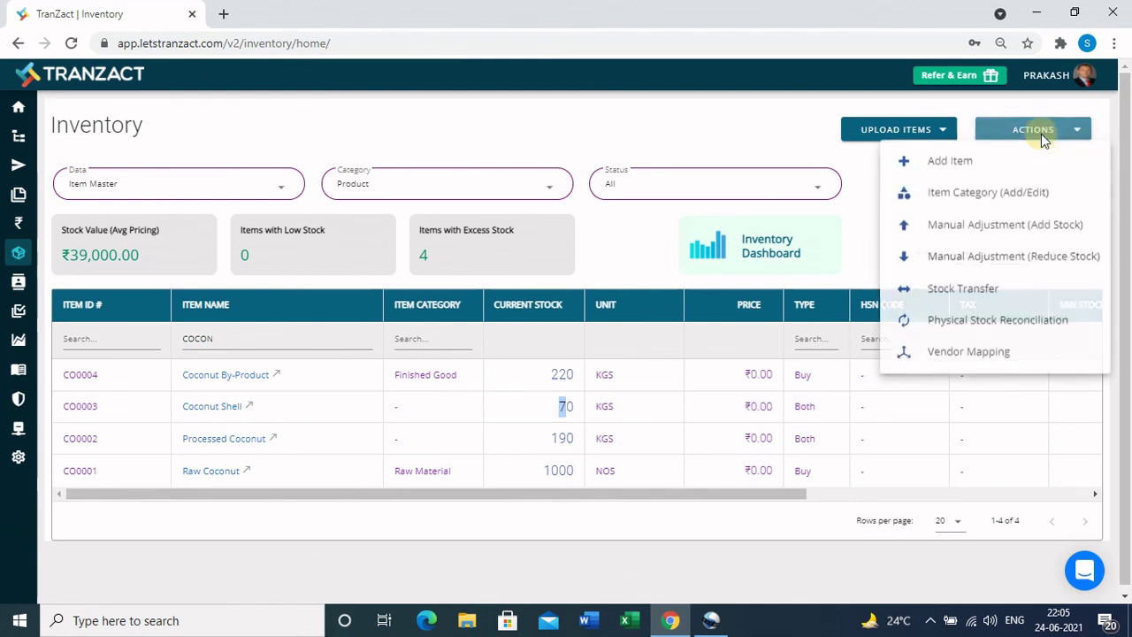